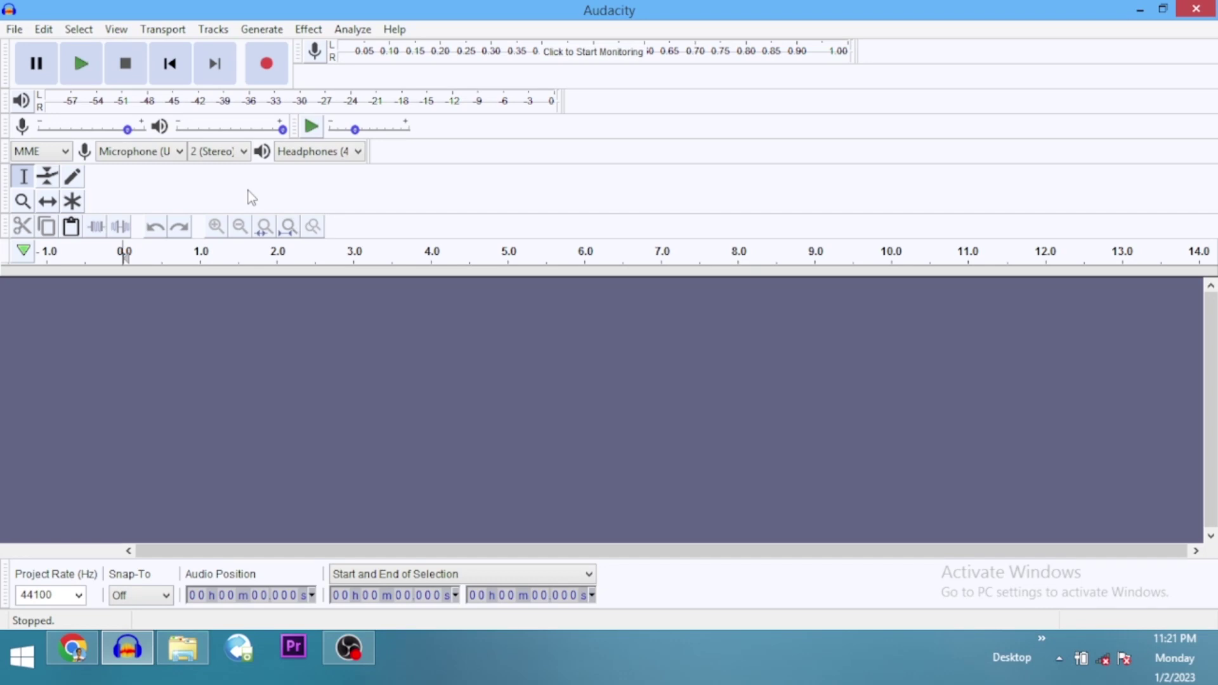
Step: Record about 14.6 seconds of voice from the microphone into a new stereo track, stopping when the speech ends
{"action": "left_click", "coordinate": [274, 71]}
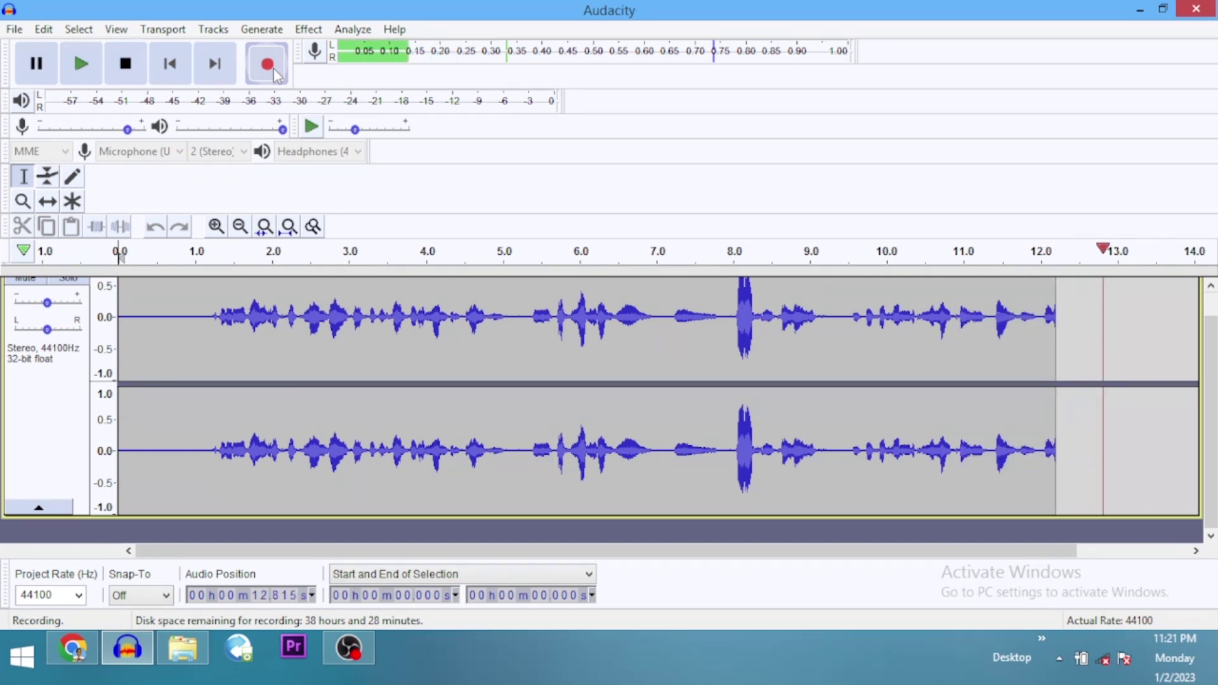
{"action": "key", "text": "space"}
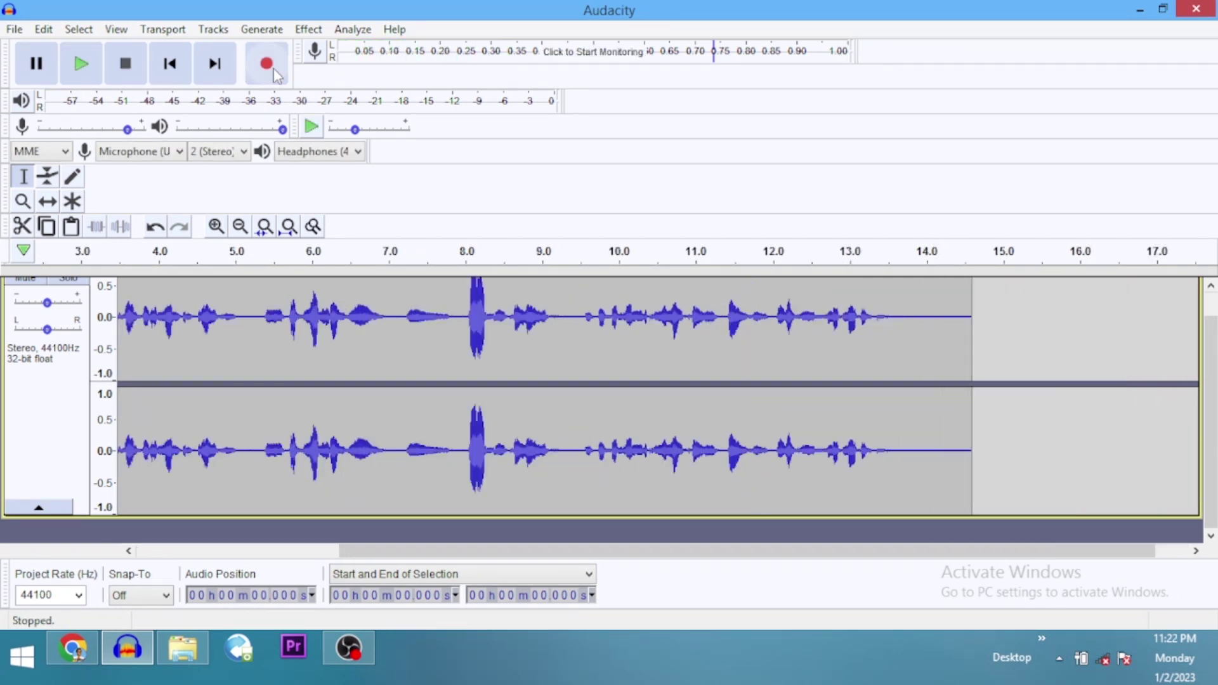
{"action": "left_click", "coordinate": [289, 227]}
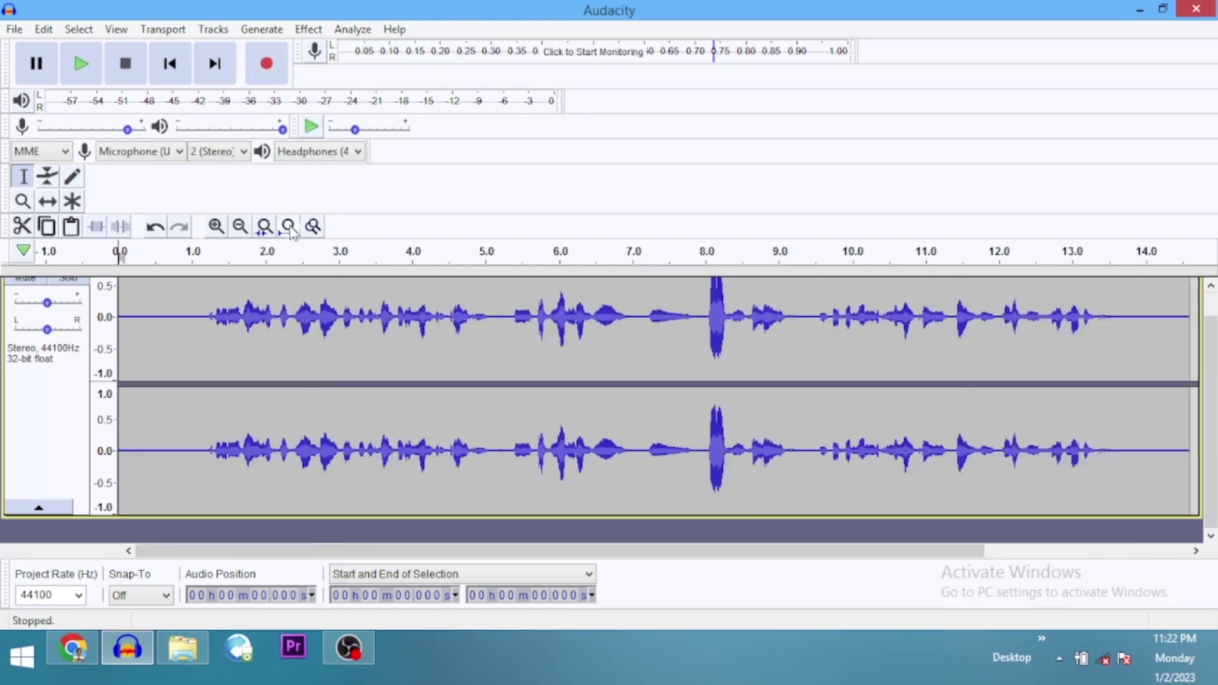
{"action": "scroll", "coordinate": [389, 419], "scroll_direction": "up", "scroll_amount": 1}
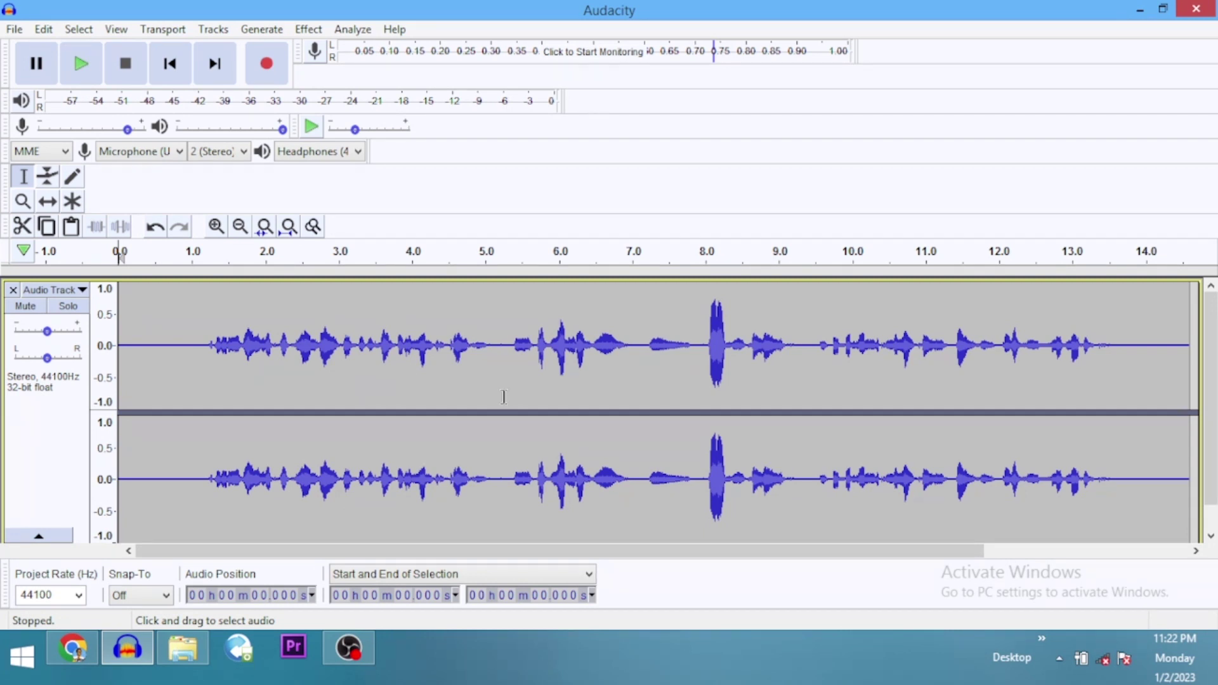
Step: Reduce the recorded audio track's height to about half so that free space remains beneath it
{"action": "key", "text": "ctrl+a"}
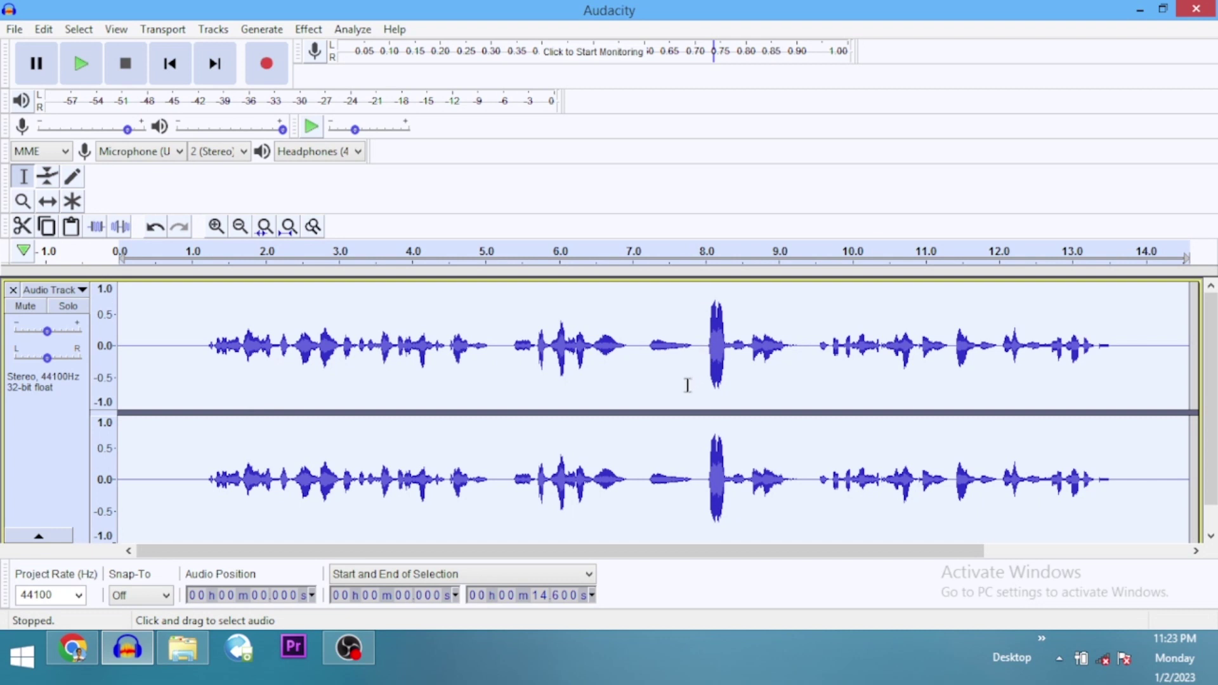
{"action": "scroll", "coordinate": [688, 386], "scroll_direction": "down", "scroll_amount": 1}
{"action": "scroll", "coordinate": [688, 386], "scroll_direction": "up", "scroll_amount": 1}
{"action": "scroll", "coordinate": [687, 386], "scroll_direction": "down", "scroll_amount": 1}
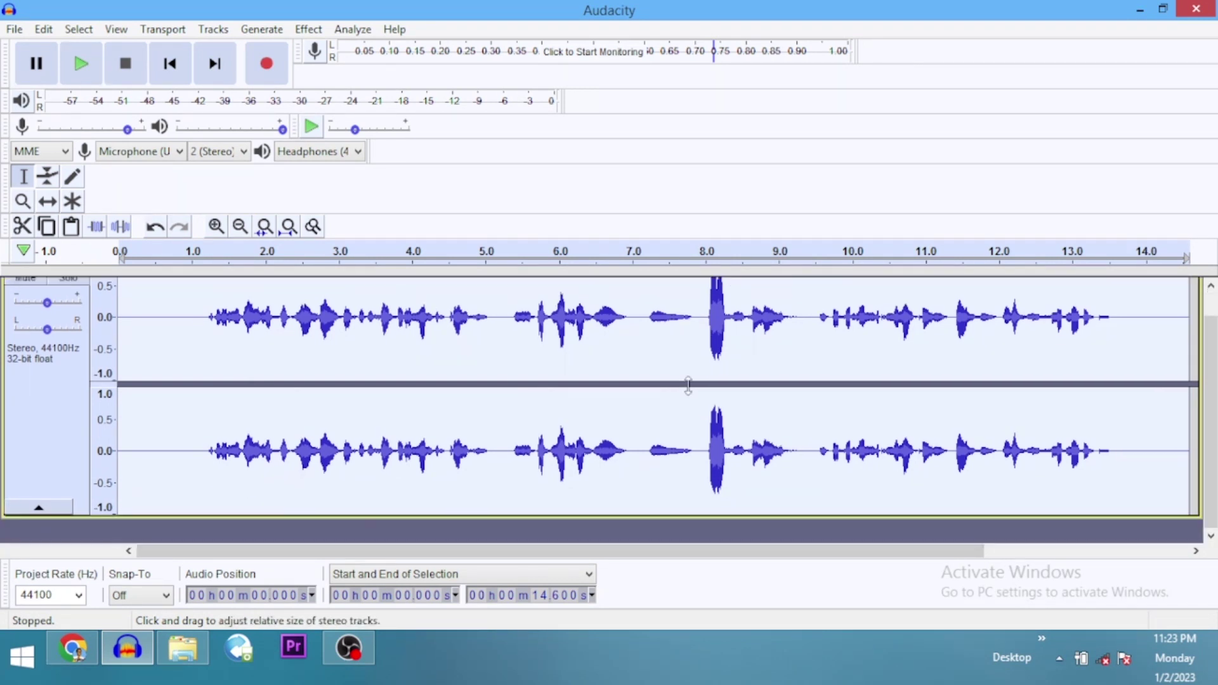
{"action": "left_click_drag", "start_coordinate": [675, 518], "coordinate": [674, 382]}
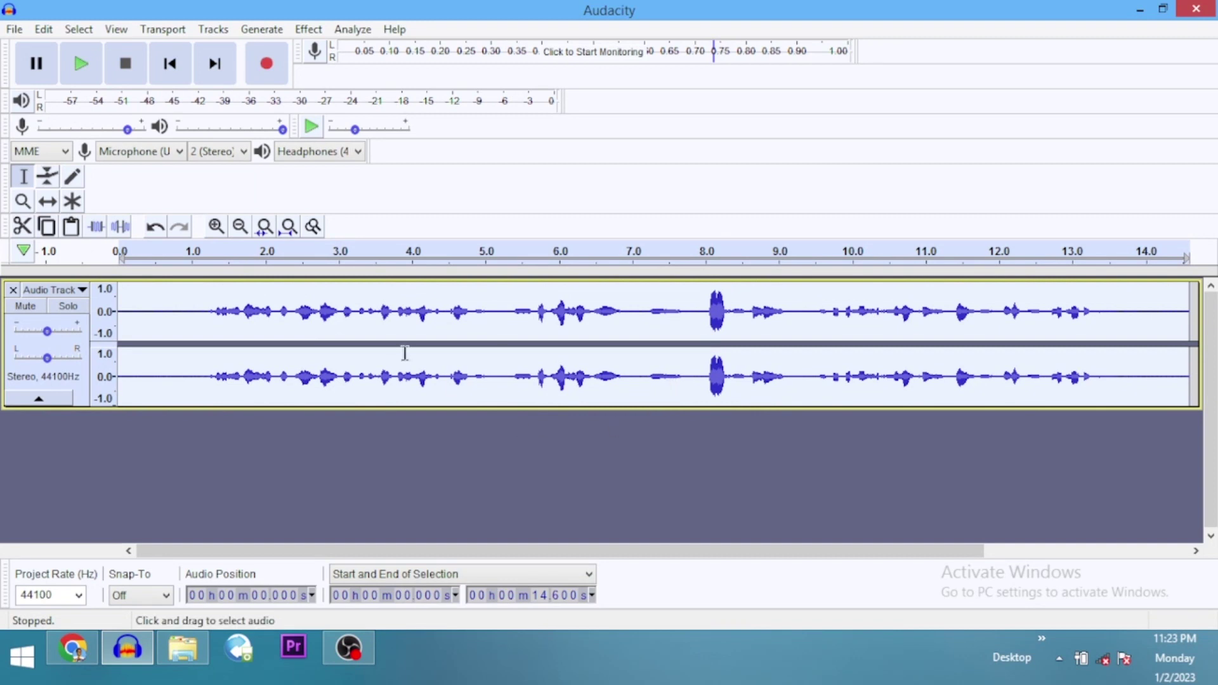
{"action": "left_click", "coordinate": [400, 334]}
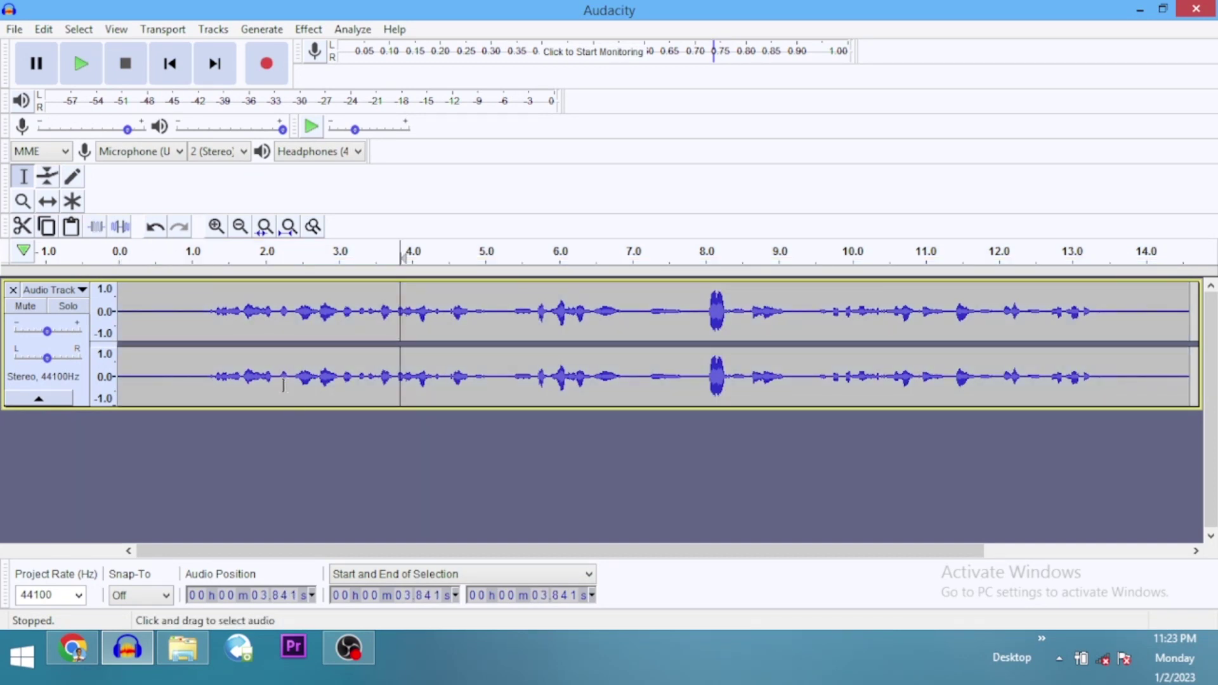
{"action": "key", "text": "ctrl+d"}
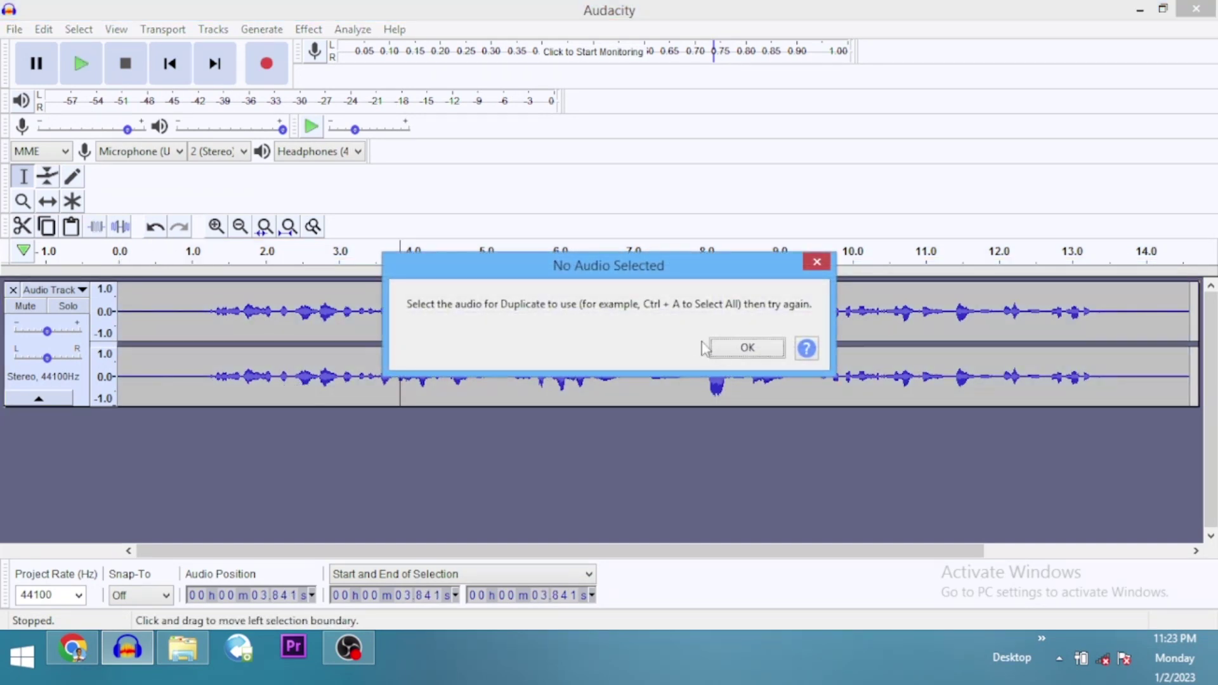
{"action": "left_click", "coordinate": [720, 348]}
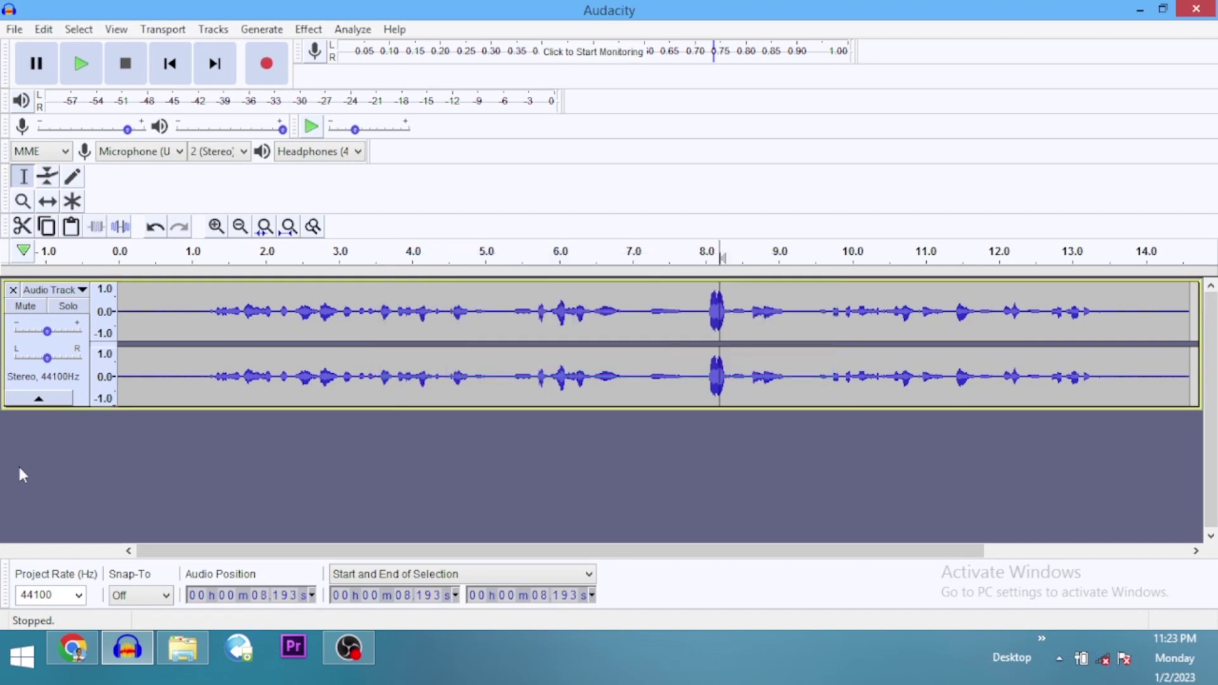
Step: Duplicate the entire recorded track, muting and shrinking the original and soloing the copy
{"action": "left_click", "coordinate": [85, 399]}
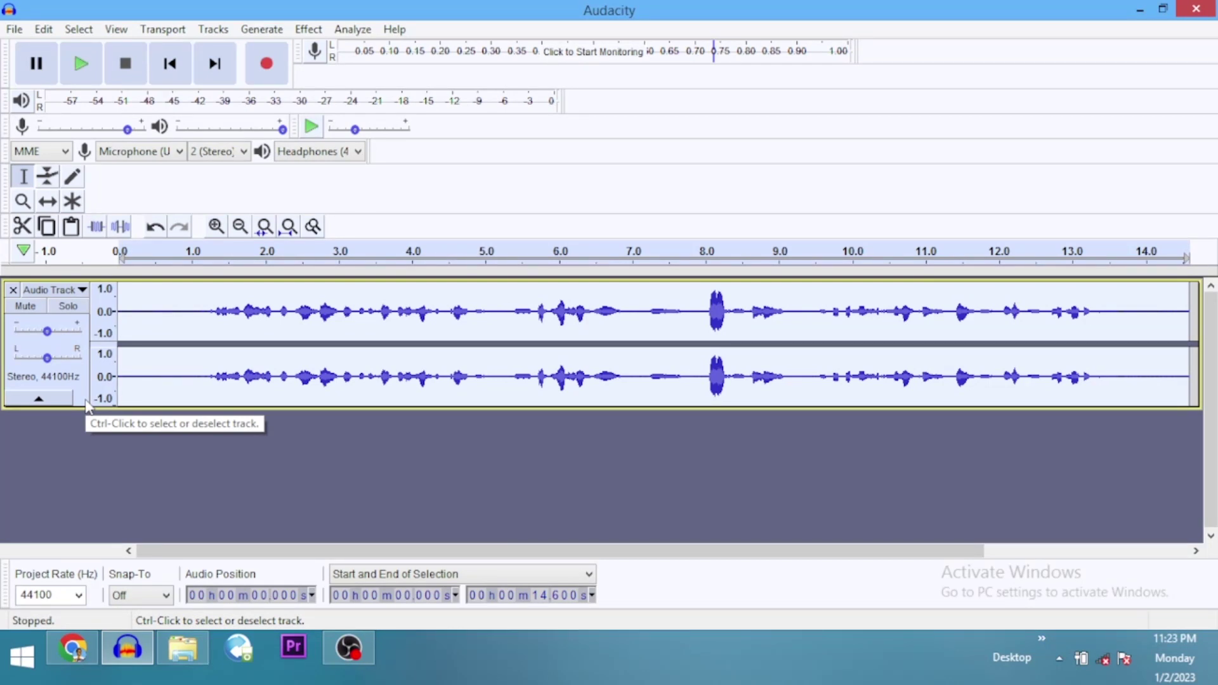
{"action": "key", "text": "ctrl+d"}
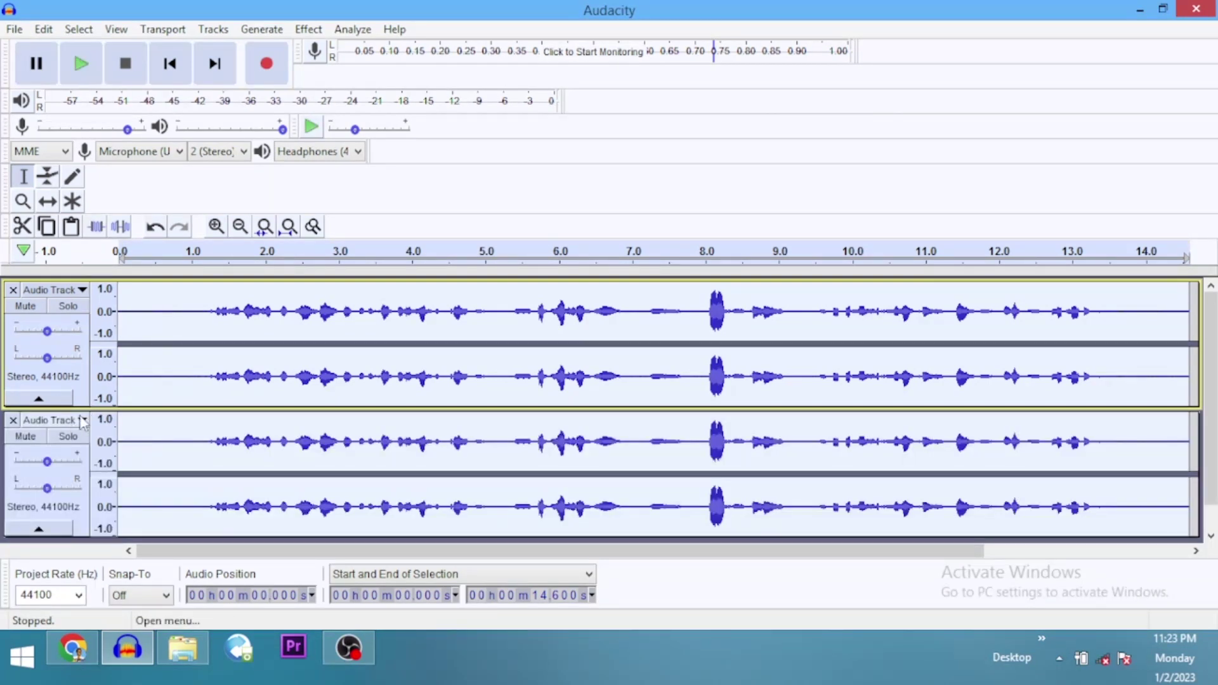
{"action": "left_click", "coordinate": [25, 306]}
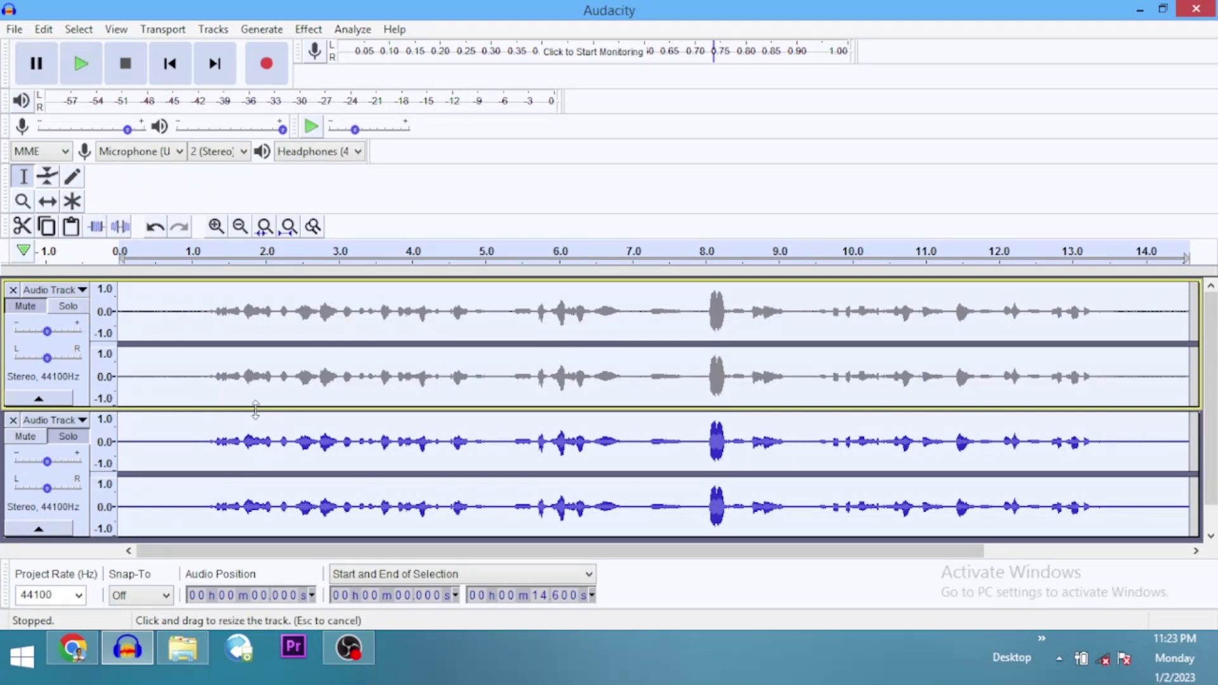
{"action": "left_click_drag", "start_coordinate": [255, 409], "coordinate": [263, 320]}
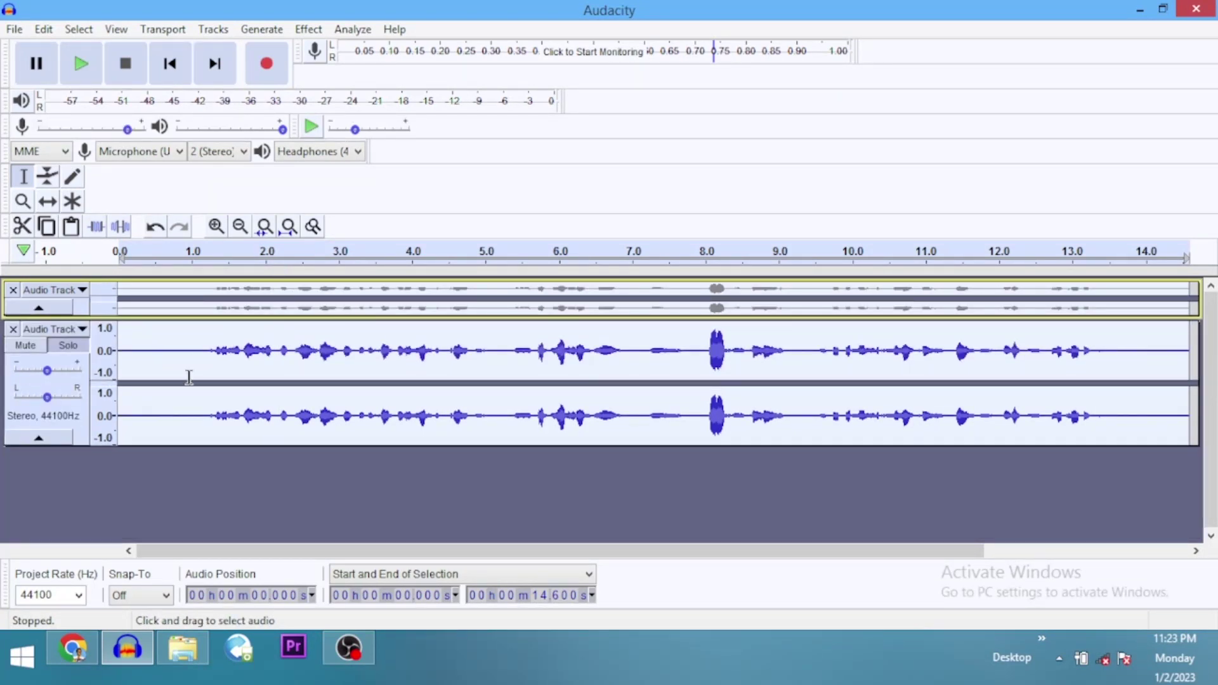
Step: Lower the loud peak from about 8.06 to 8.29 s in the duplicate track with Amplify at -4 dB
{"action": "left_click", "coordinate": [174, 406]}
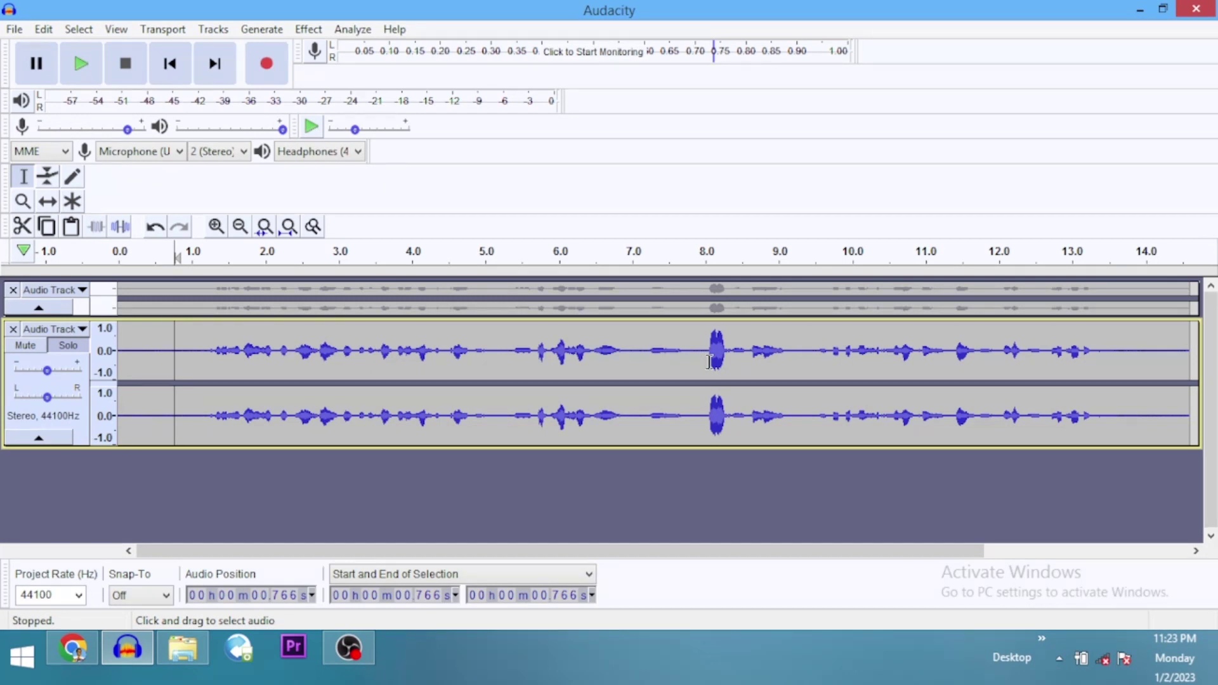
{"action": "left_click_drag", "start_coordinate": [709, 361], "coordinate": [725, 375]}
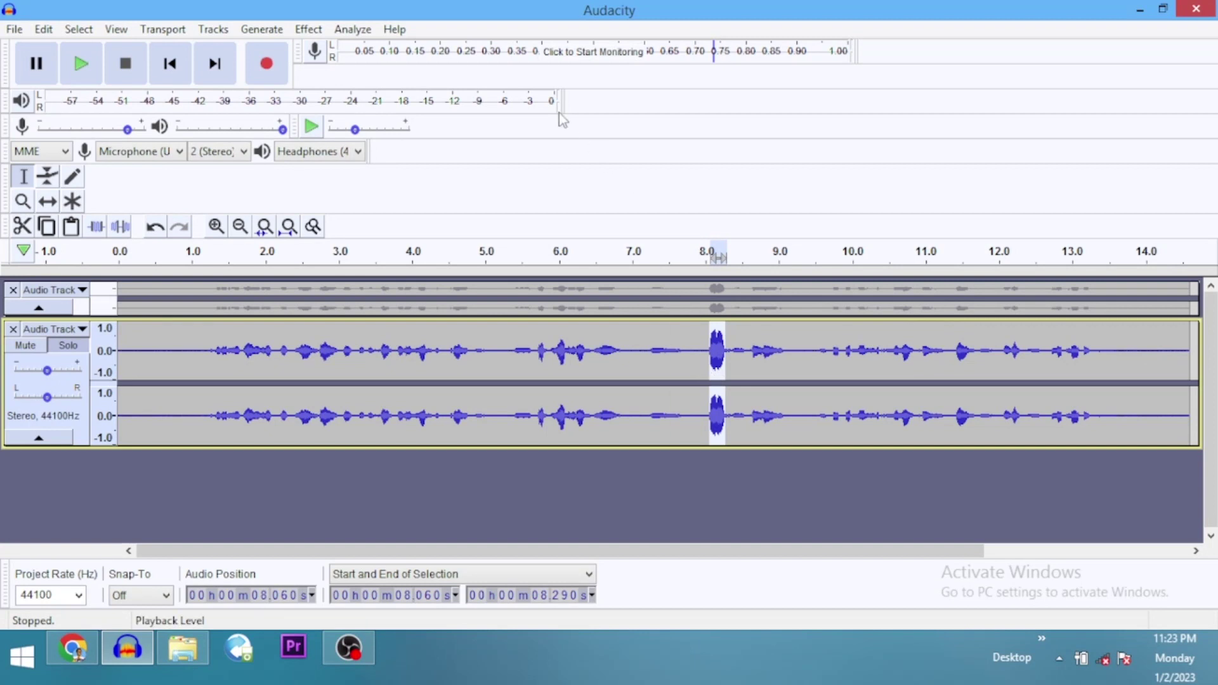
{"action": "left_click", "coordinate": [309, 29]}
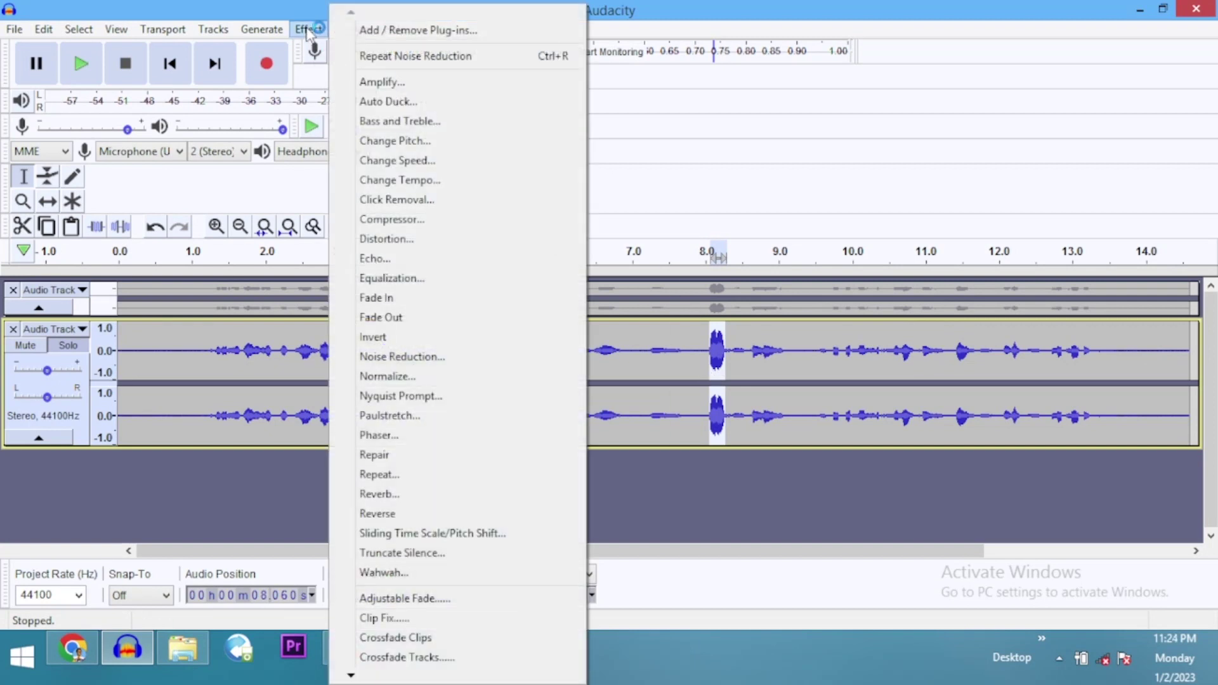
{"action": "left_click", "coordinate": [373, 82]}
{"action": "type", "text": "-4"}
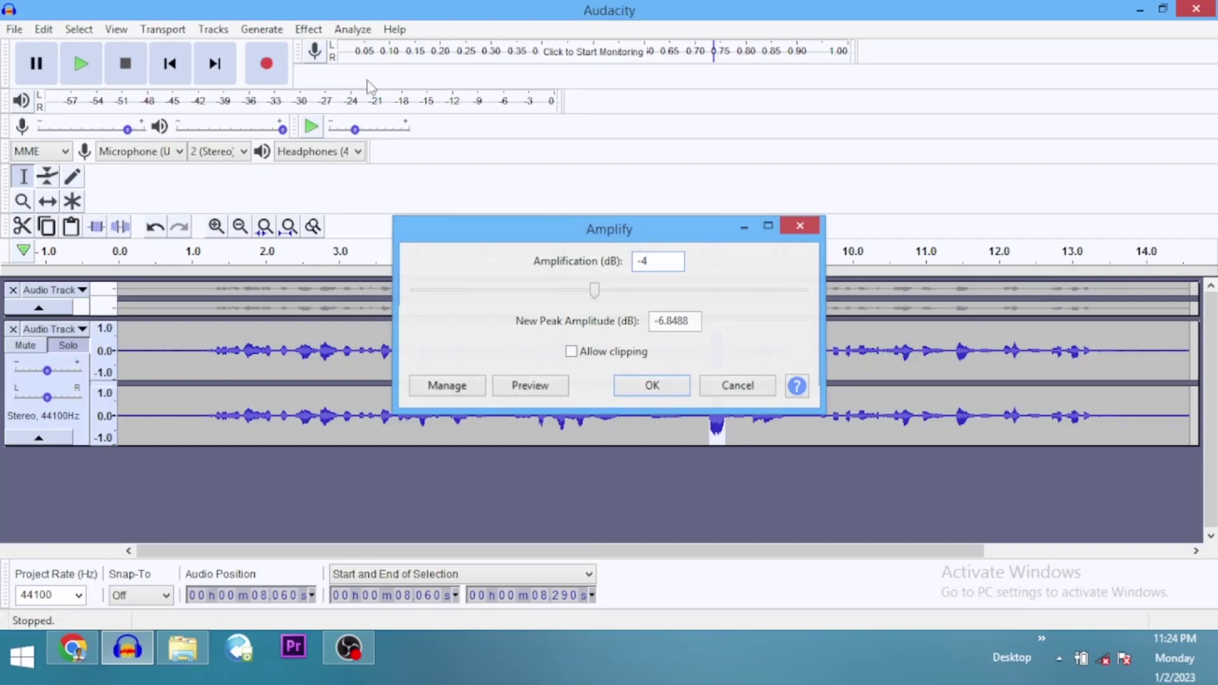
{"action": "key", "text": "Return"}
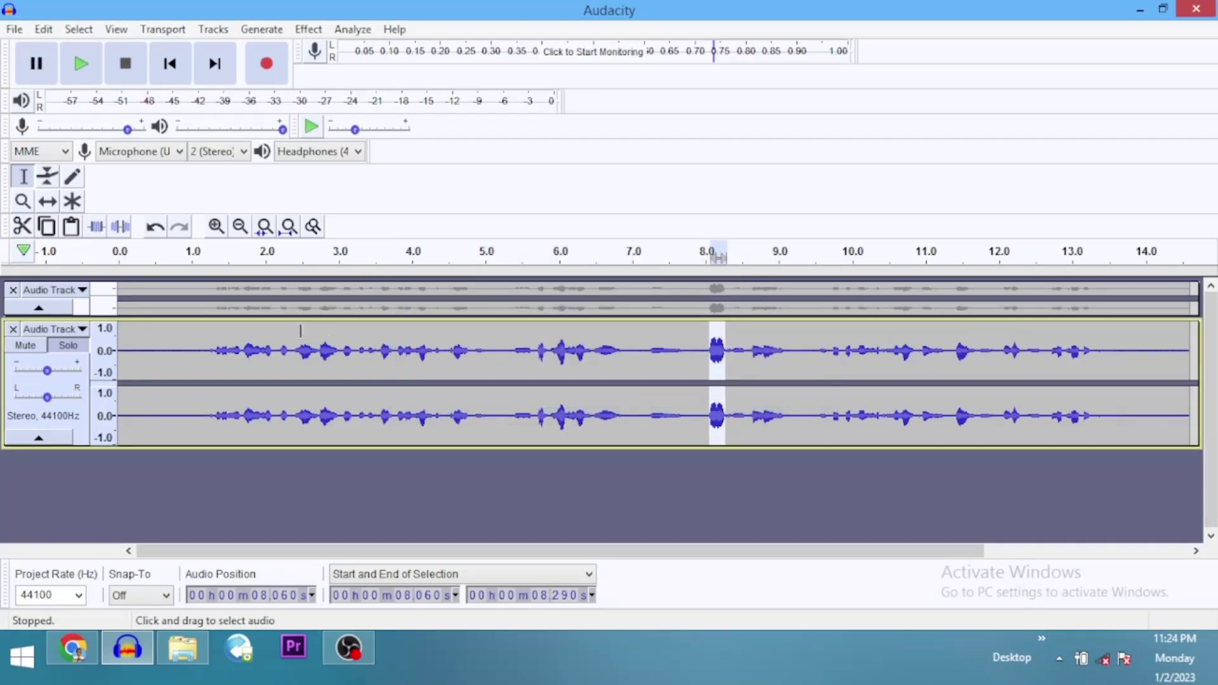
{"action": "left_click", "coordinate": [198, 355]}
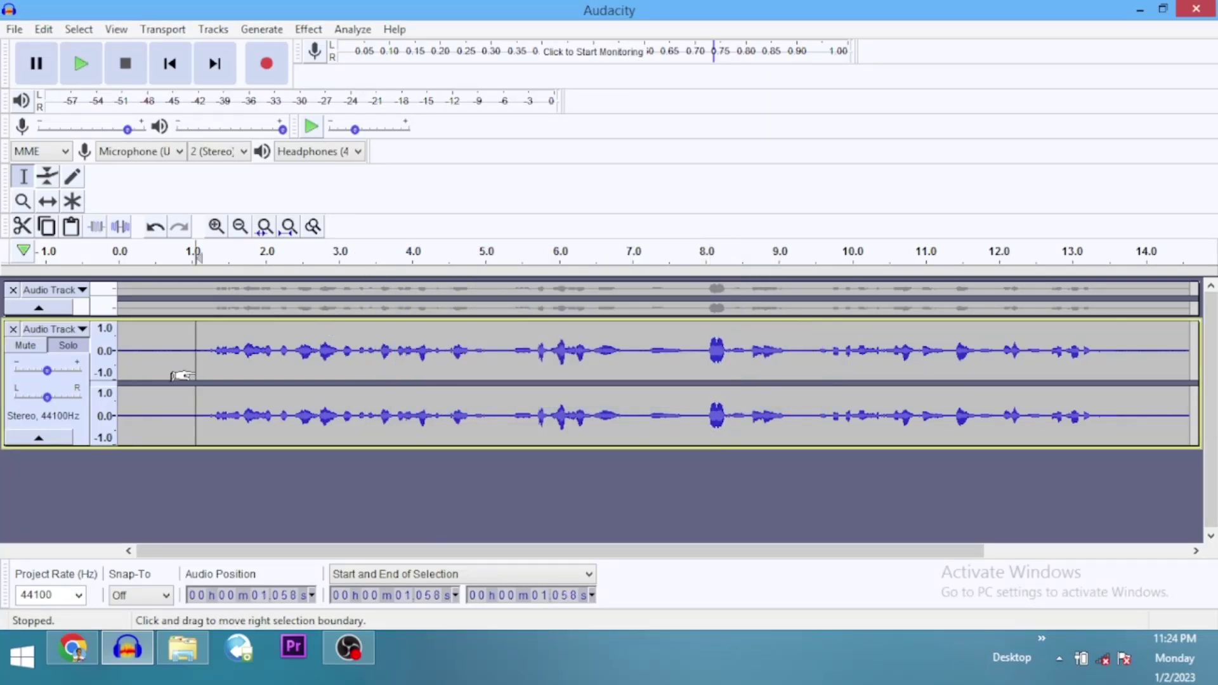
Step: Normalize the whole duplicate track to a maximum amplitude of 0.0 dB
{"action": "left_click", "coordinate": [81, 438]}
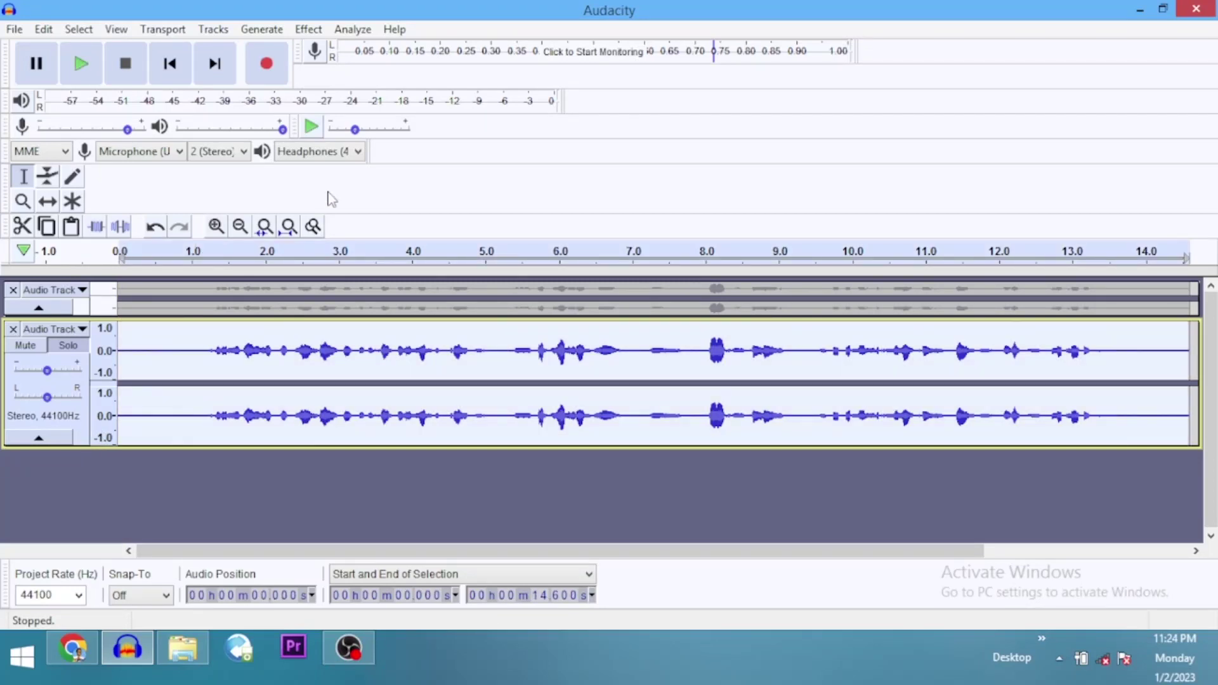
{"action": "left_click", "coordinate": [308, 29]}
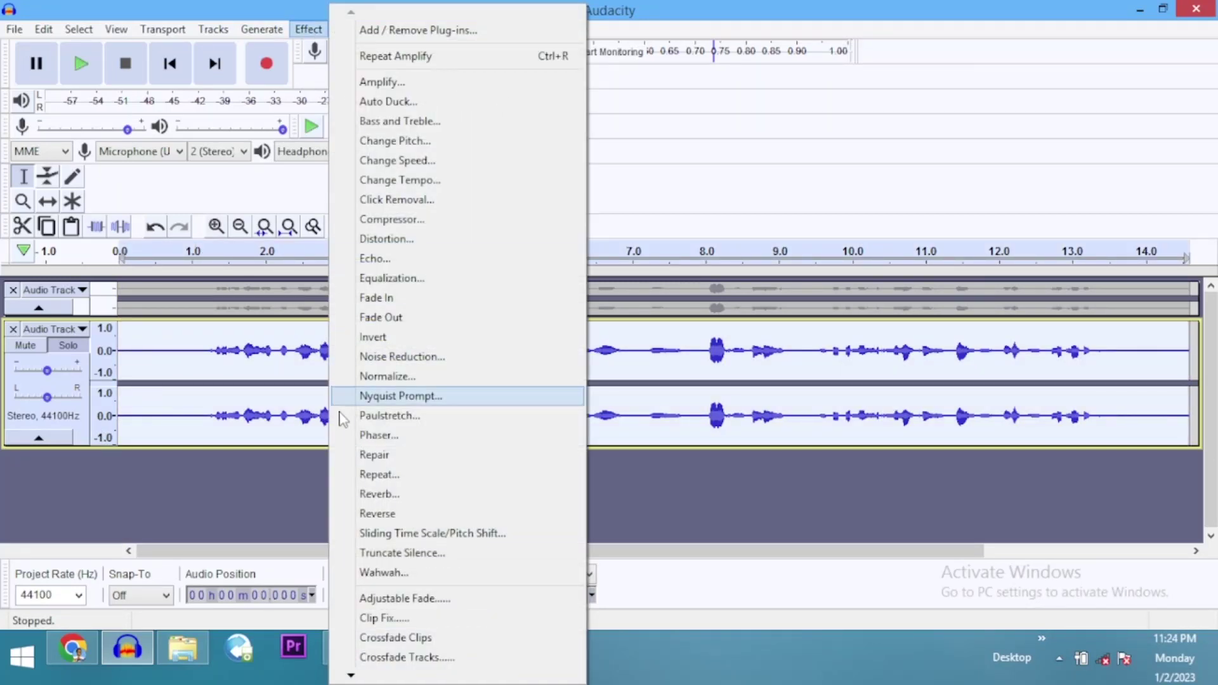
{"action": "left_click", "coordinate": [374, 376]}
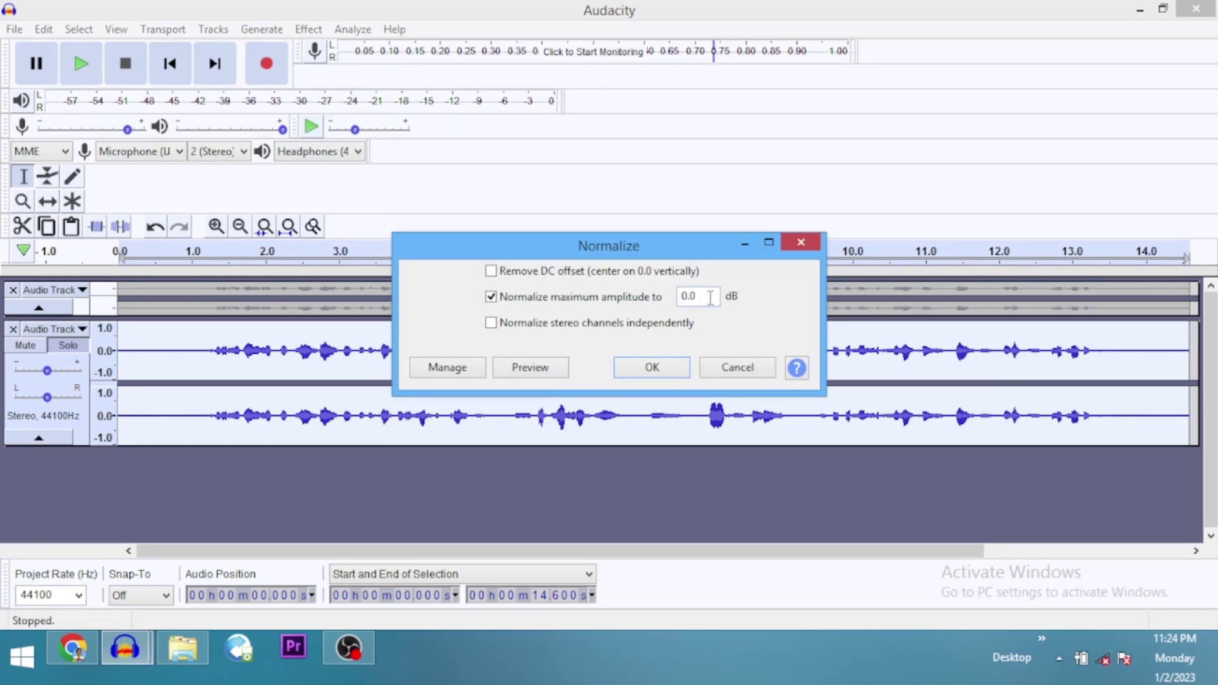
{"action": "left_click", "coordinate": [633, 368]}
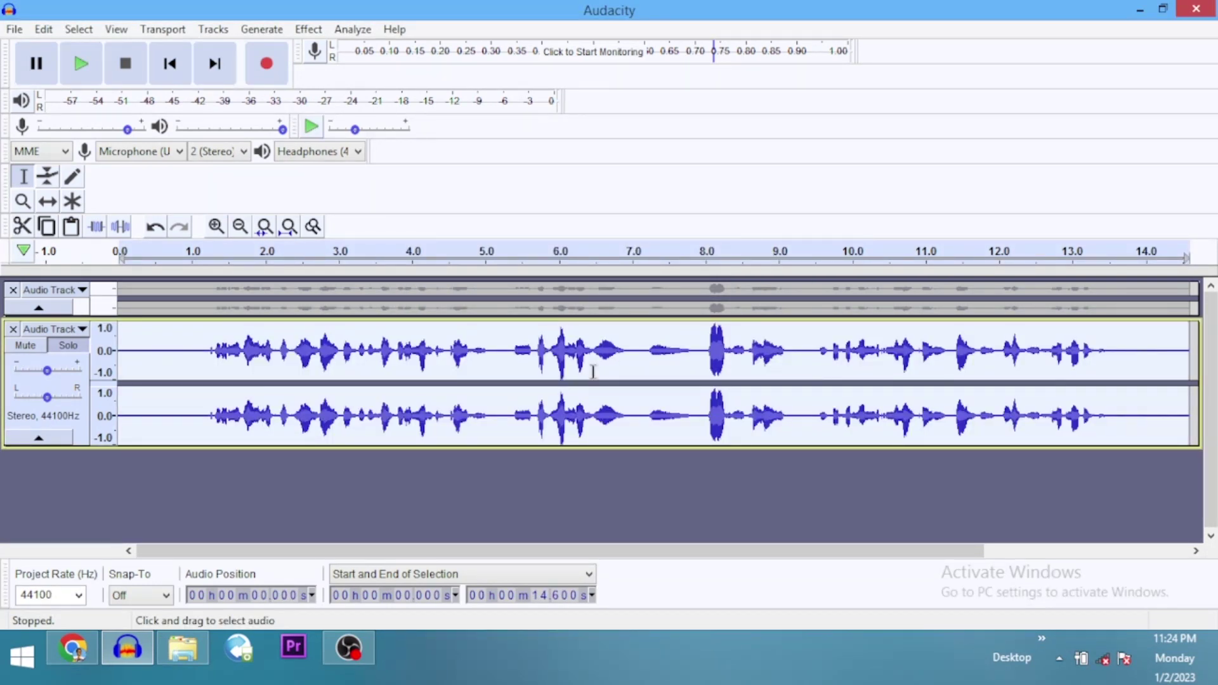
Step: Apply Amplify at -3 dB to the remaining peak from about 8.08 to 8.27 s in the duplicate track
{"action": "left_click", "coordinate": [713, 364]}
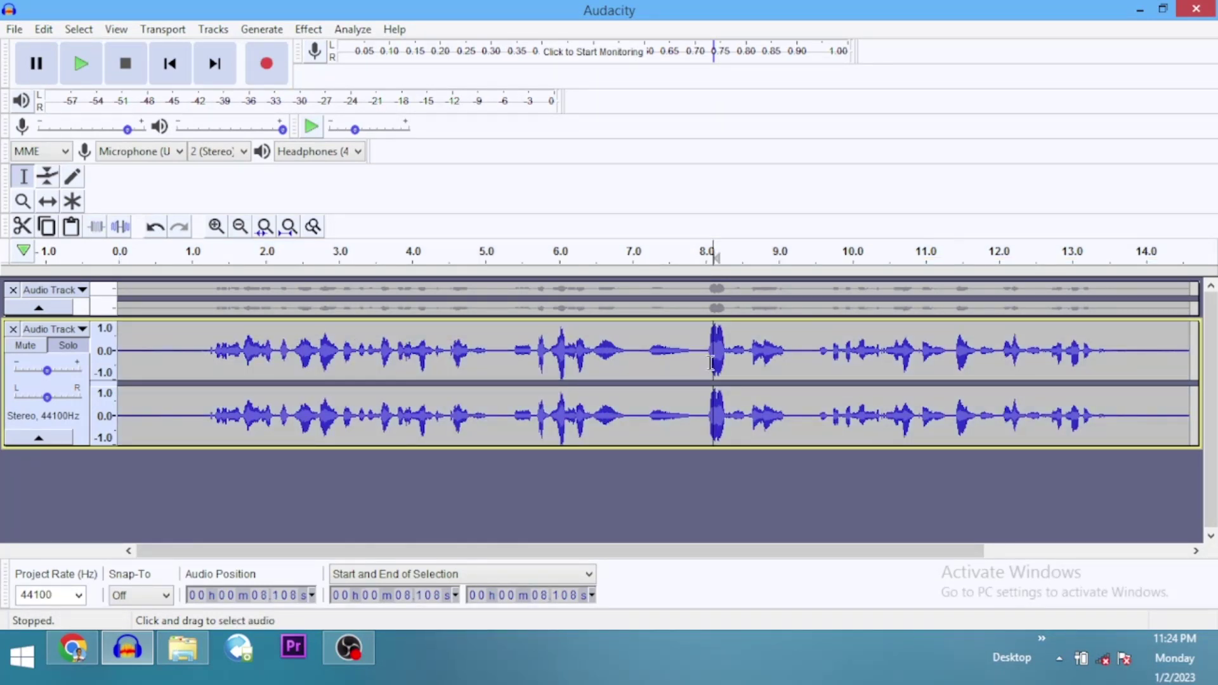
{"action": "left_click", "coordinate": [726, 368]}
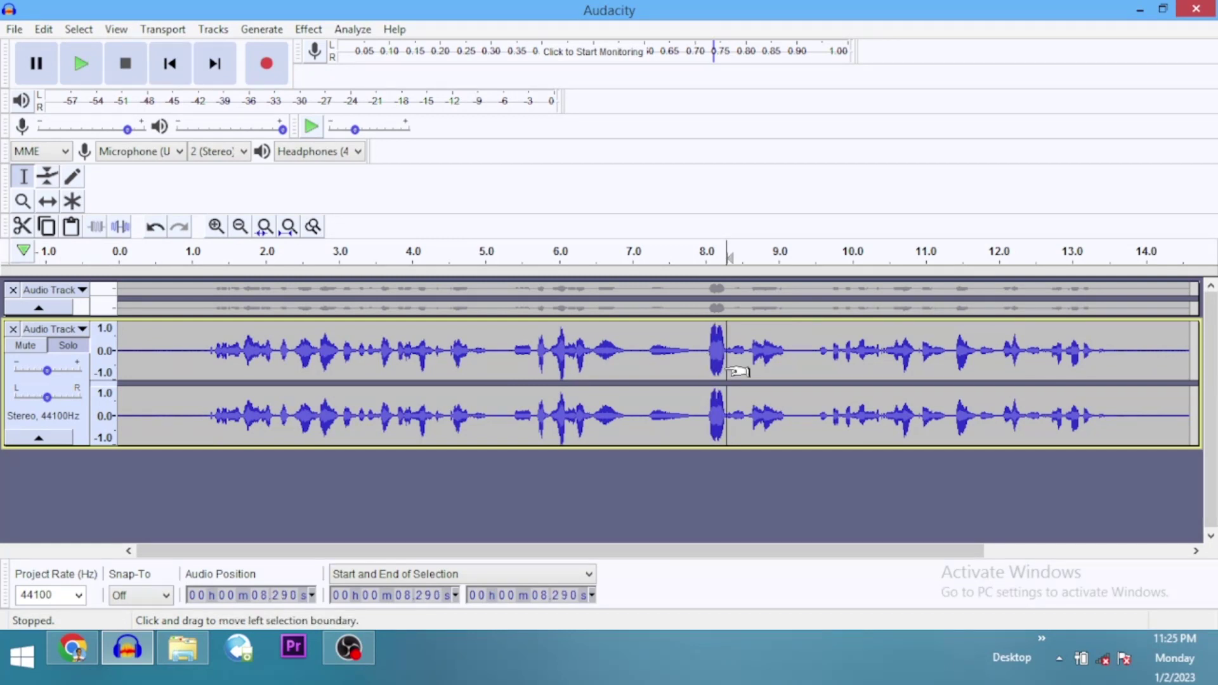
{"action": "left_click_drag", "start_coordinate": [713, 358], "coordinate": [725, 367]}
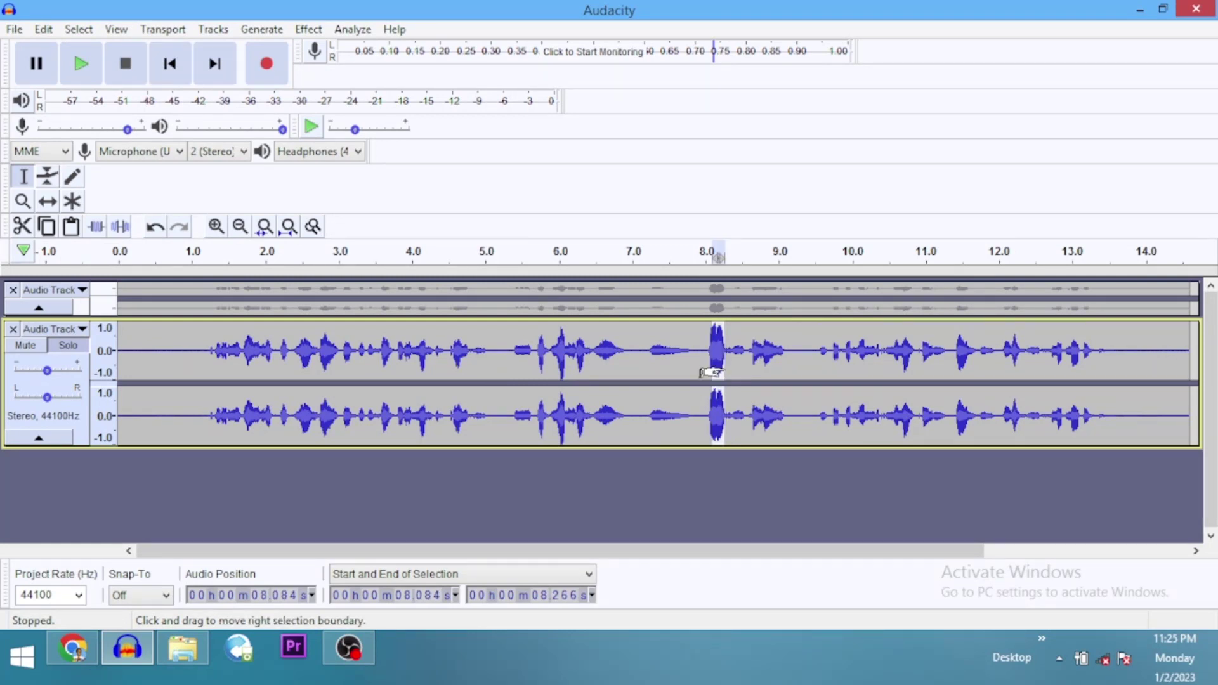
{"action": "left_click", "coordinate": [309, 29]}
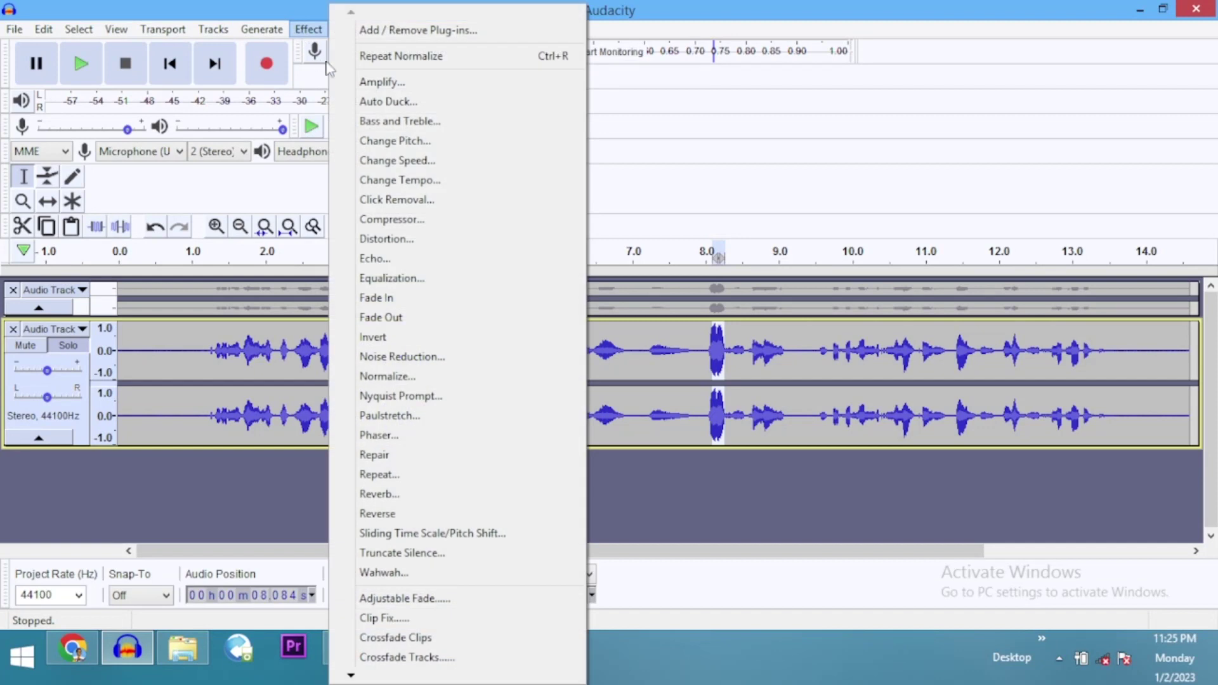
{"action": "left_click", "coordinate": [350, 77]}
{"action": "type", "text": "-"}
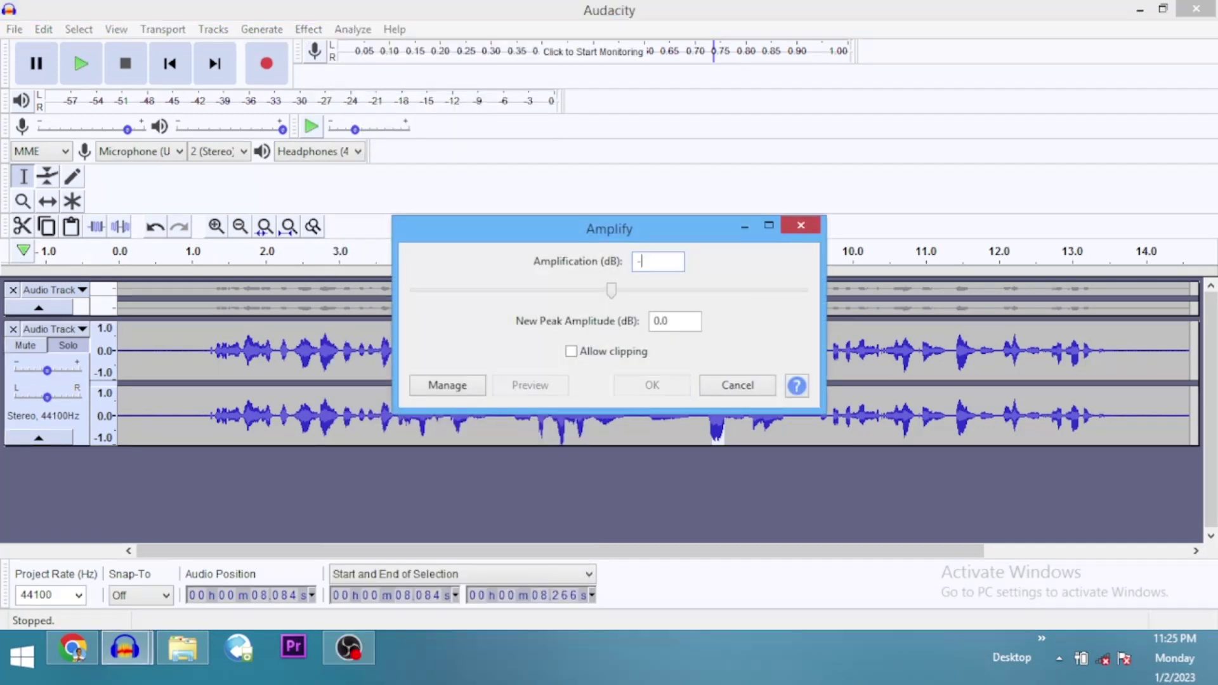
{"action": "type", "text": "3"}
{"action": "key", "text": "Return"}
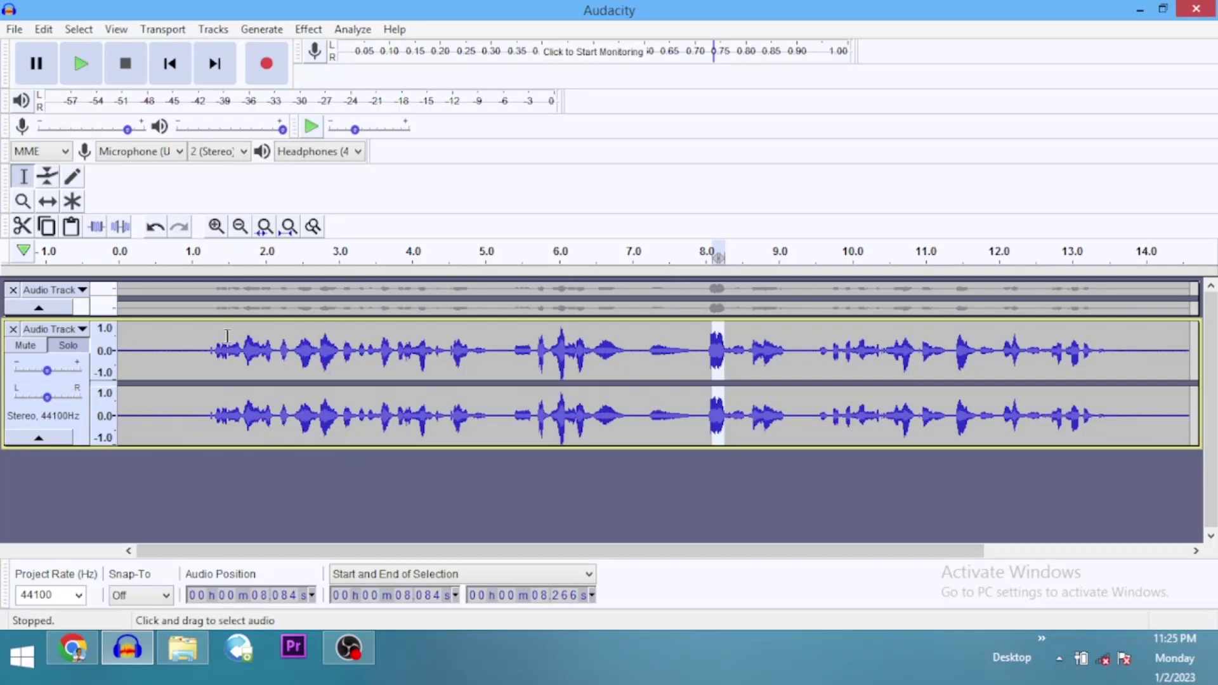
{"action": "left_click", "coordinate": [158, 370]}
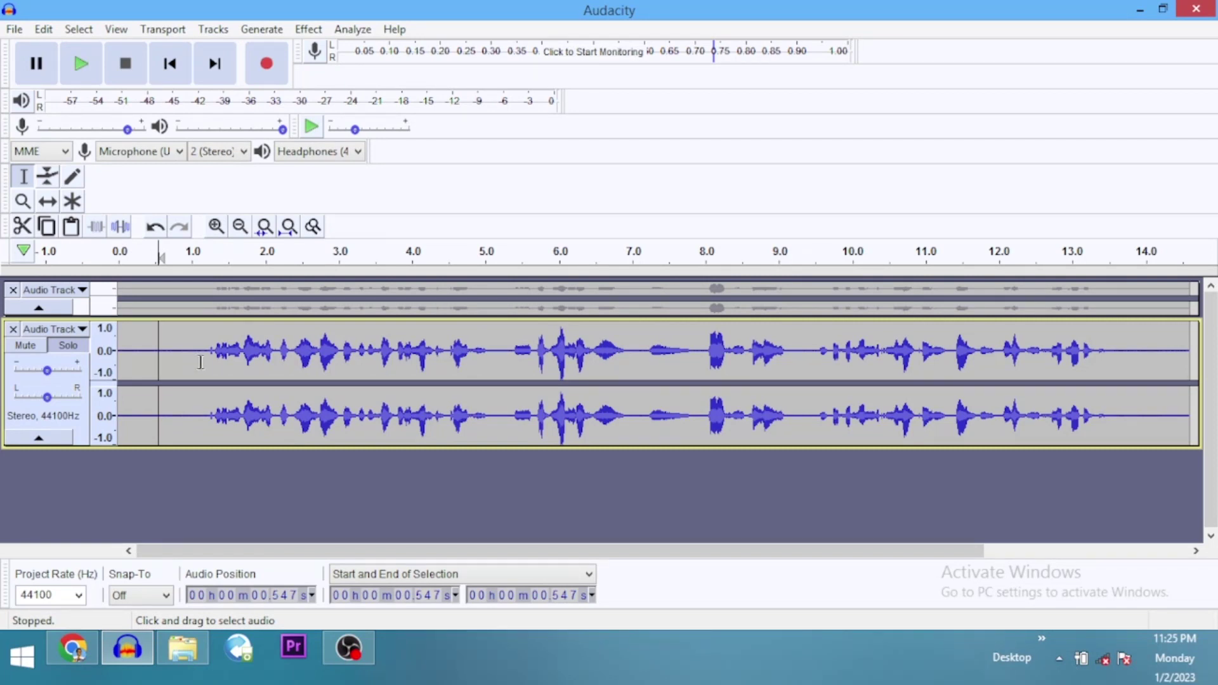
{"action": "left_click", "coordinate": [79, 442]}
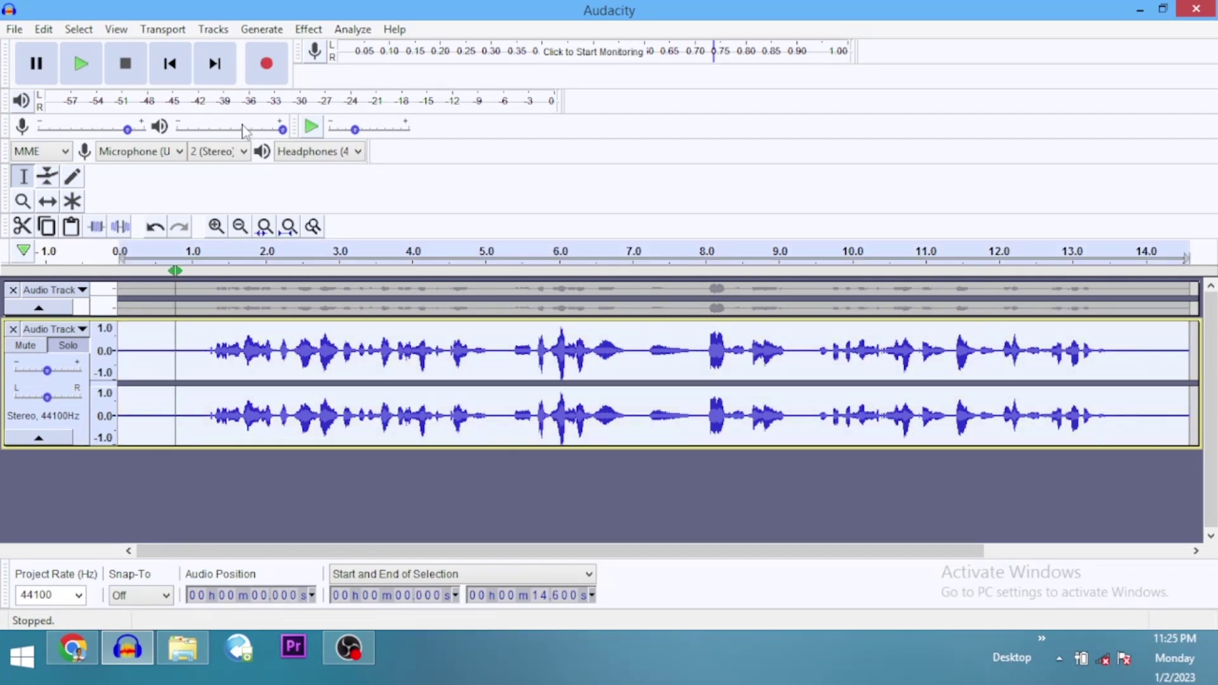
{"action": "left_click", "coordinate": [307, 30]}
{"action": "left_click", "coordinate": [389, 379]}
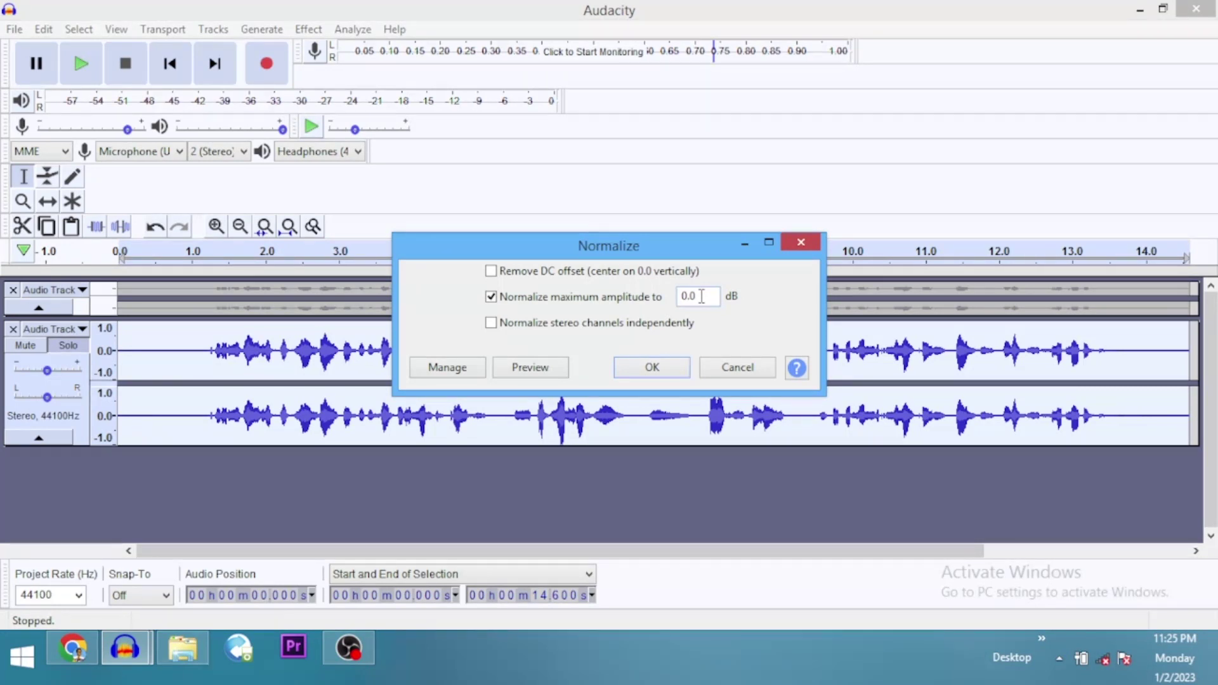
{"action": "left_click", "coordinate": [801, 242]}
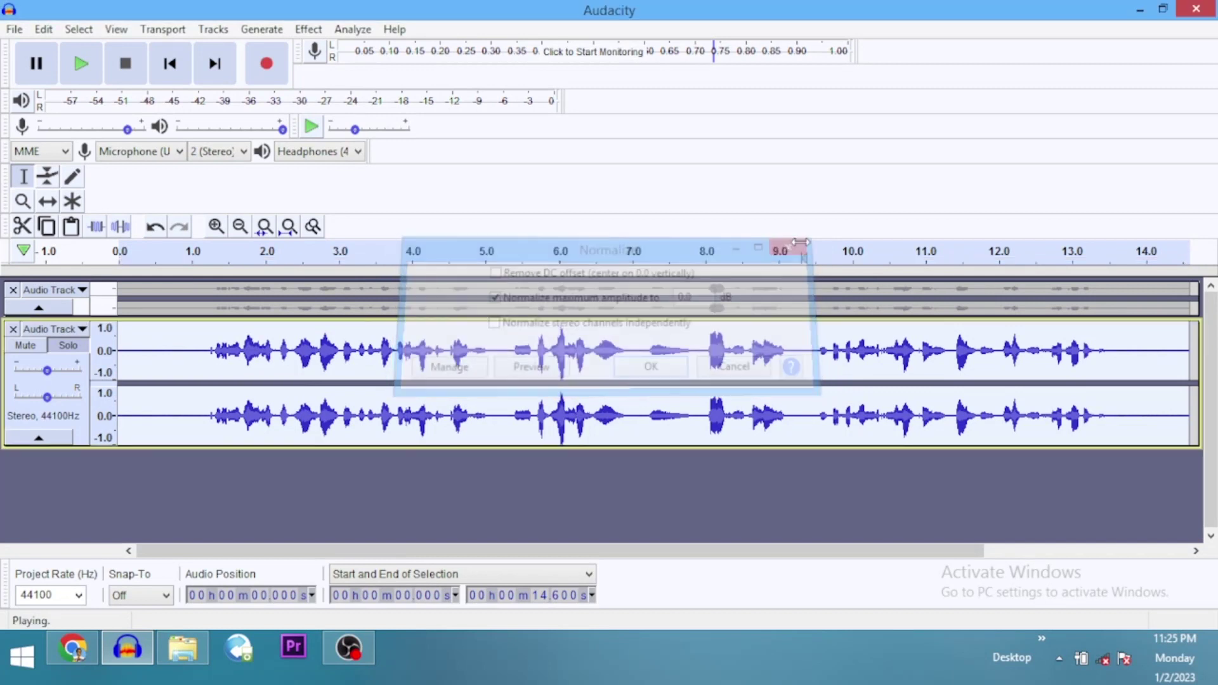
Step: Play back the edited duplicate track from about 1.06 s to check how it sounds
{"action": "left_click", "coordinate": [196, 359]}
{"action": "key", "text": "space"}
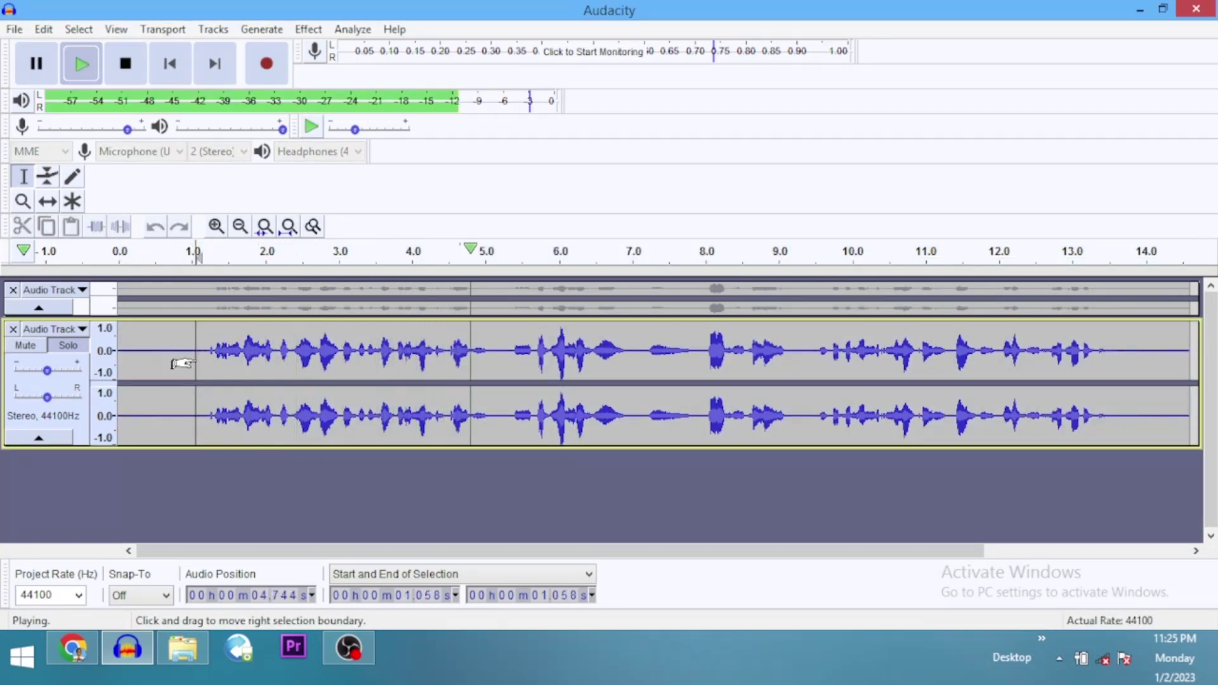
Step: Stop playback and compress the whole duplicate track with a -10 dB threshold, -45 dB noise floor, 3:1 ratio, 0.10 s attack and 2.0 s release
{"action": "key", "text": "space"}
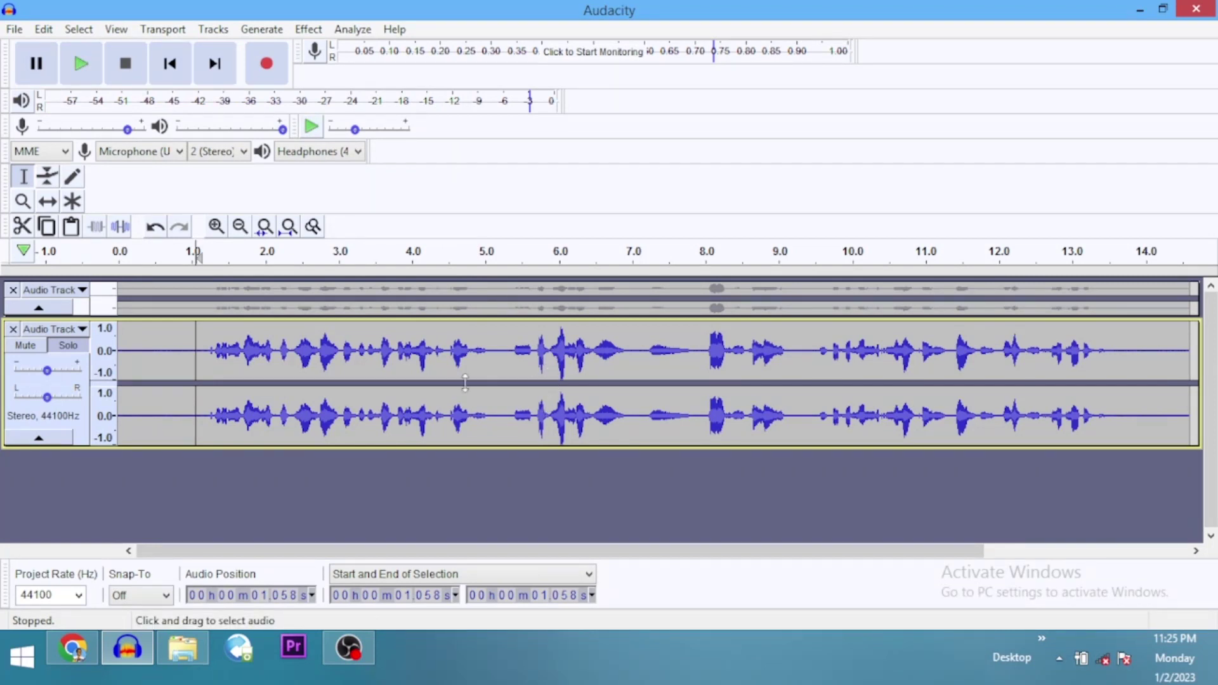
{"action": "left_click", "coordinate": [86, 437]}
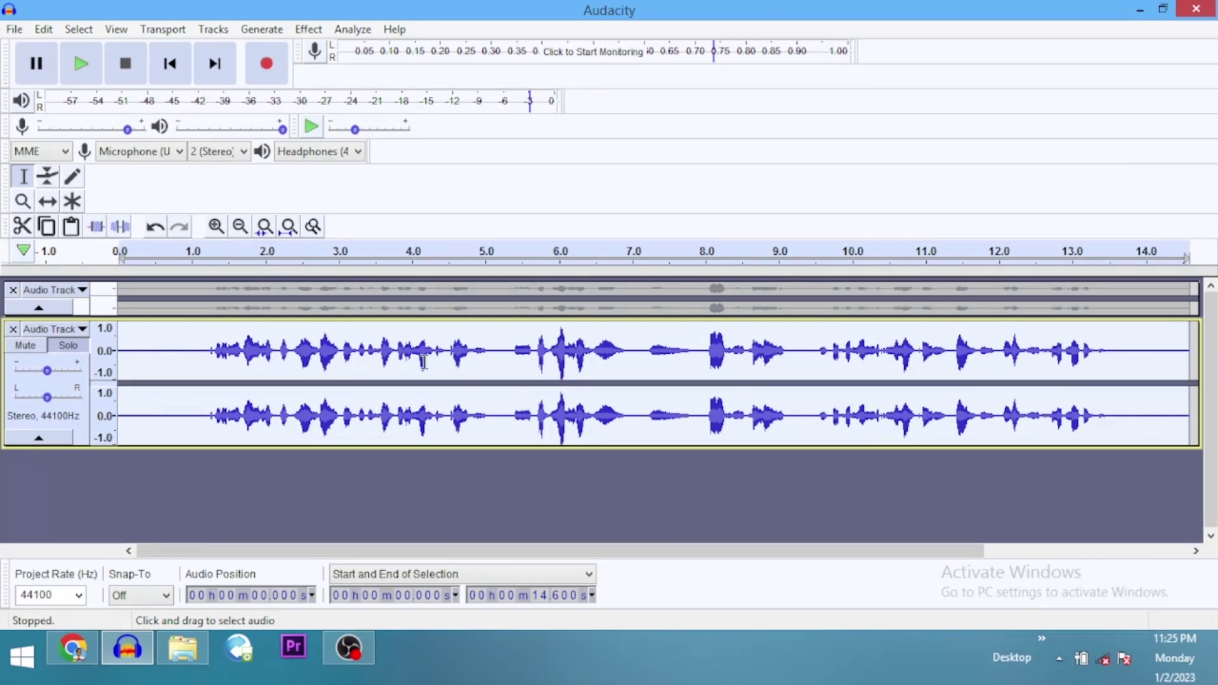
{"action": "left_click", "coordinate": [309, 29]}
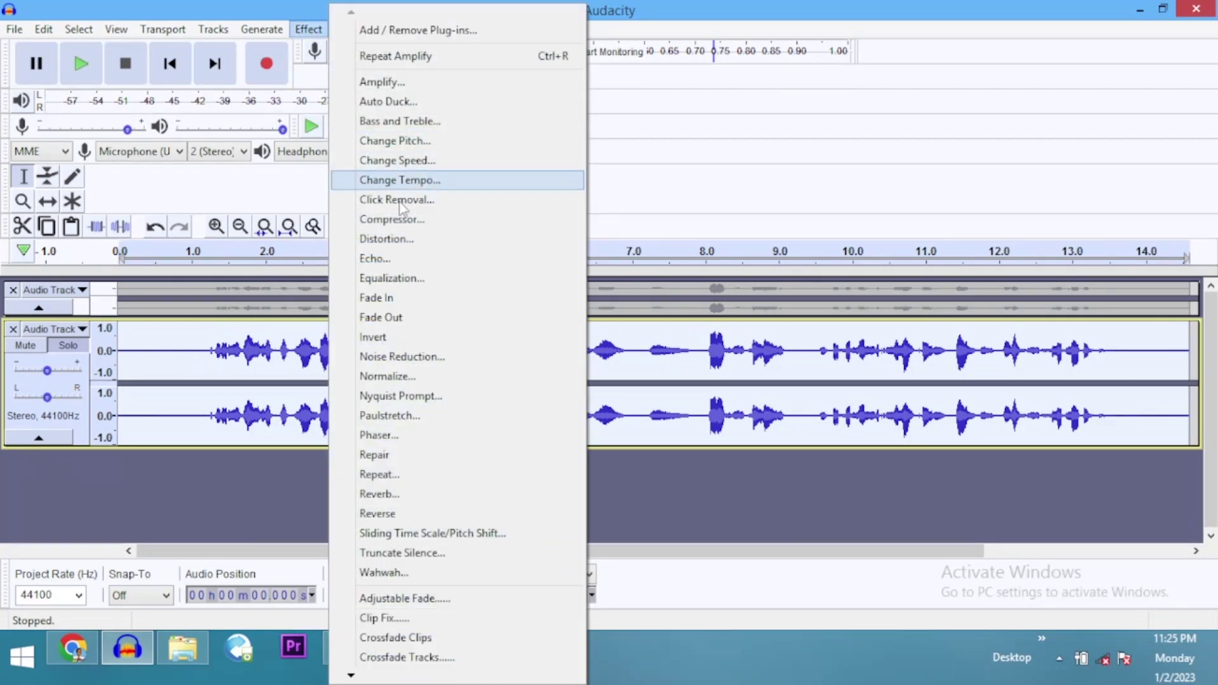
{"action": "left_click", "coordinate": [392, 219]}
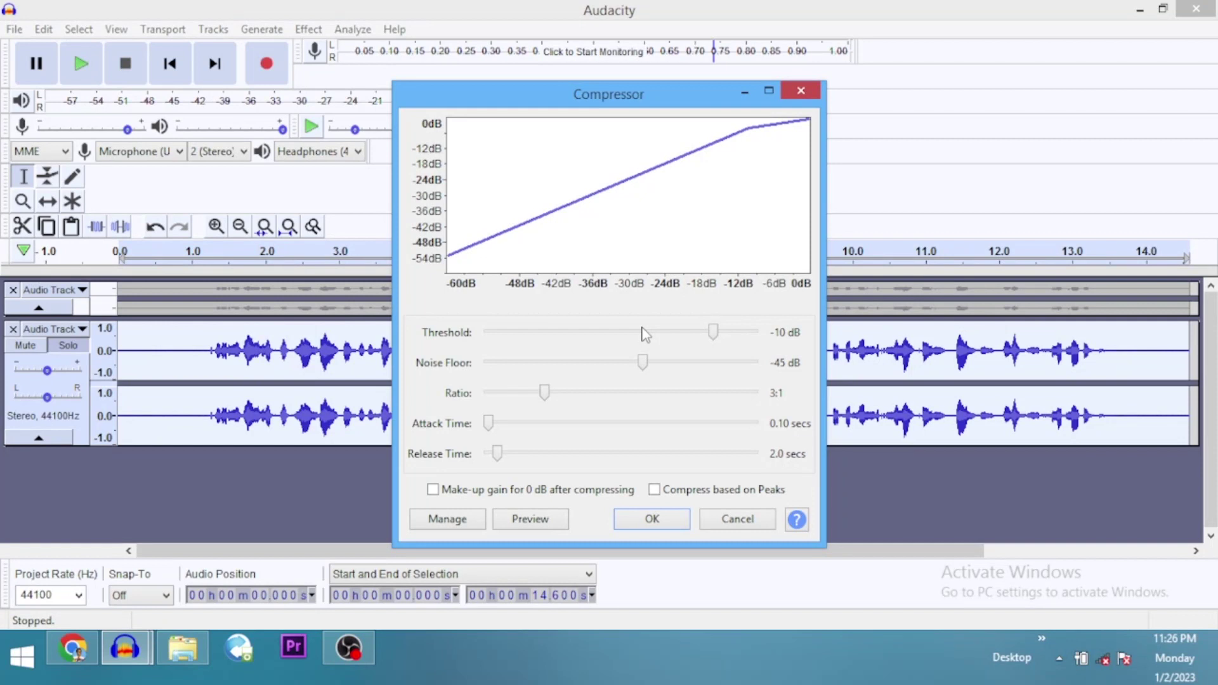
{"action": "left_click", "coordinate": [652, 519]}
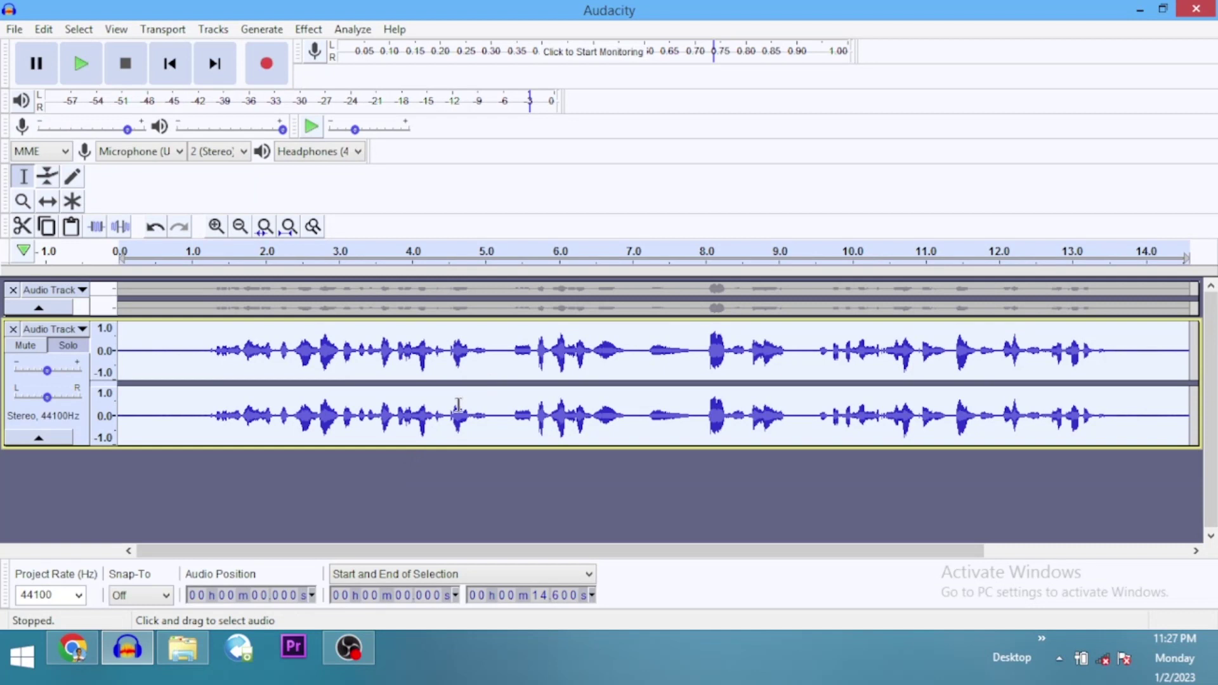
Step: Raise the quiet section from about 1.29 to 1.73 s in the duplicate track with Amplify at 3 dB
{"action": "left_click", "coordinate": [211, 360]}
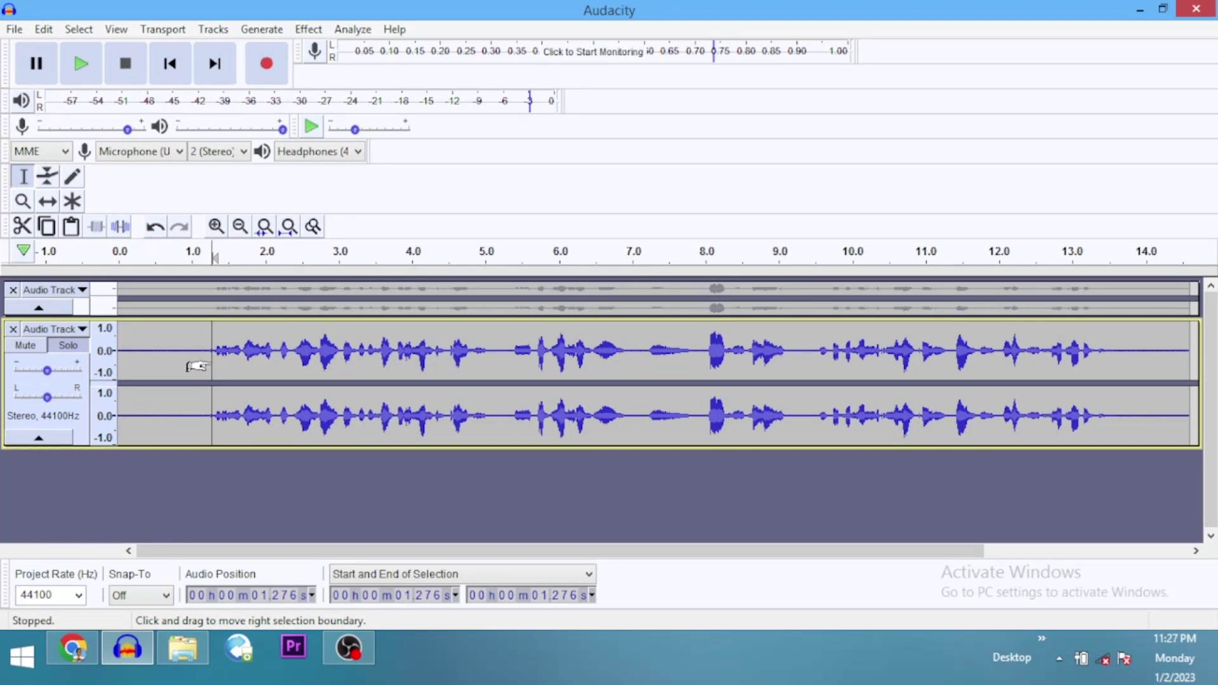
{"action": "left_click_drag", "start_coordinate": [197, 366], "coordinate": [244, 373]}
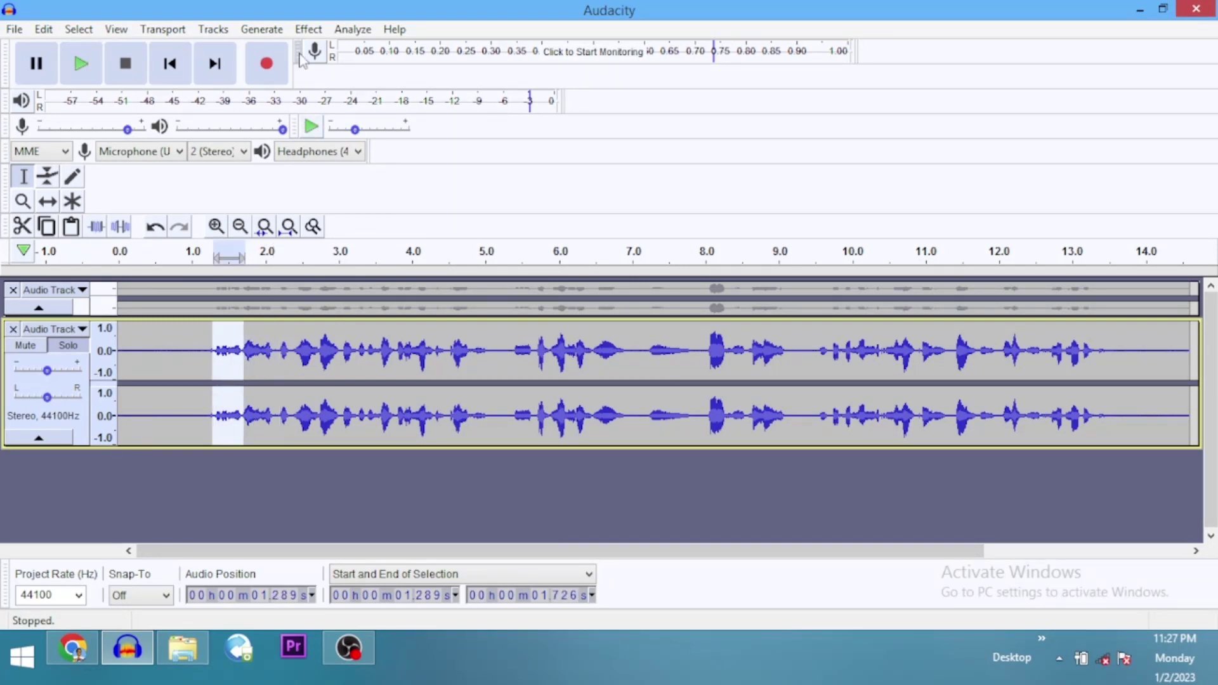
{"action": "left_click", "coordinate": [308, 29]}
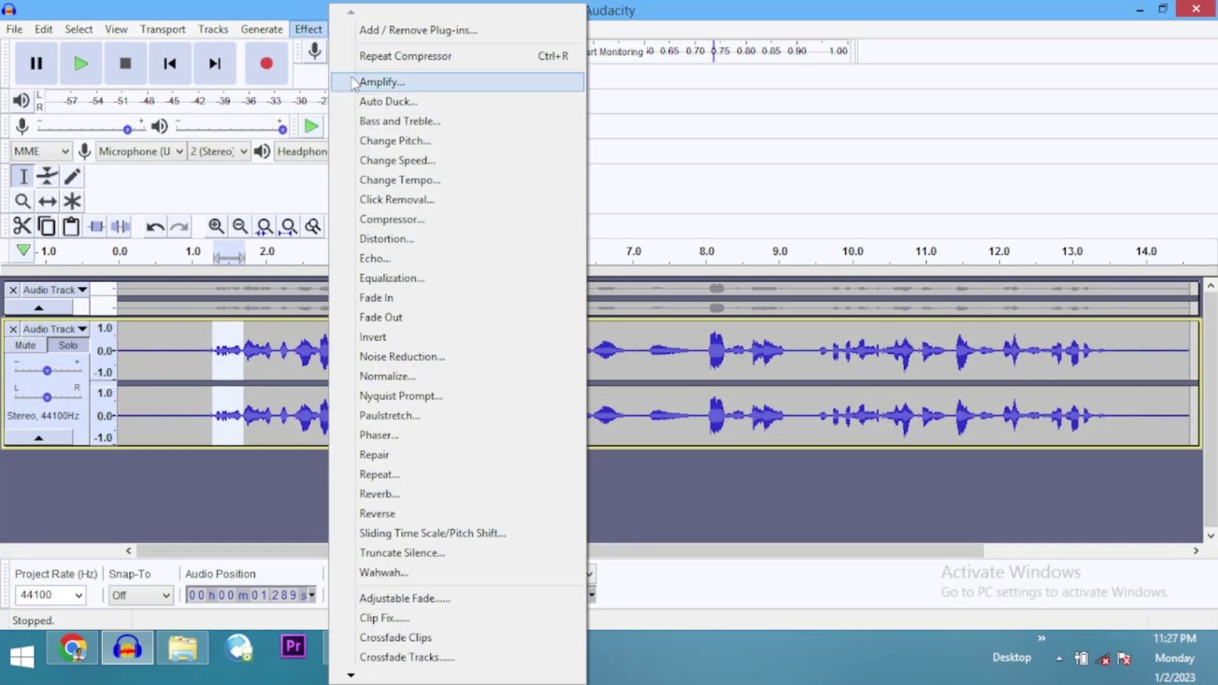
{"action": "left_click", "coordinate": [380, 82]}
{"action": "type", "text": "3"}
{"action": "key", "text": "Return"}
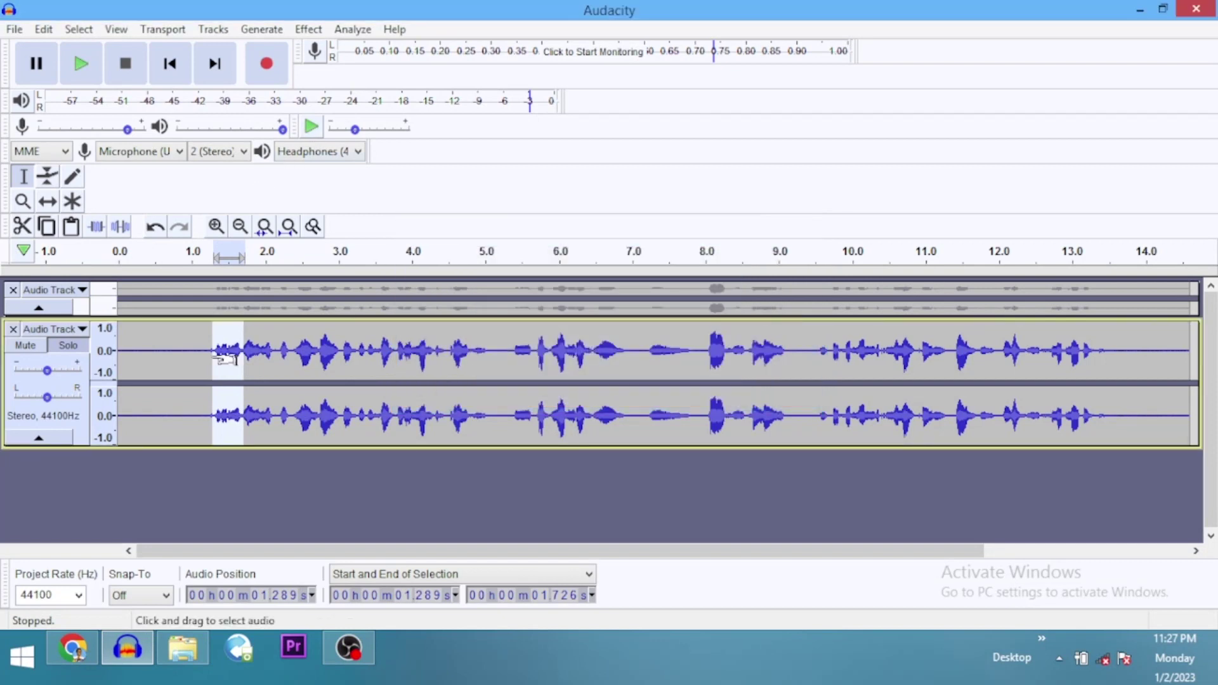
{"action": "left_click", "coordinate": [194, 374]}
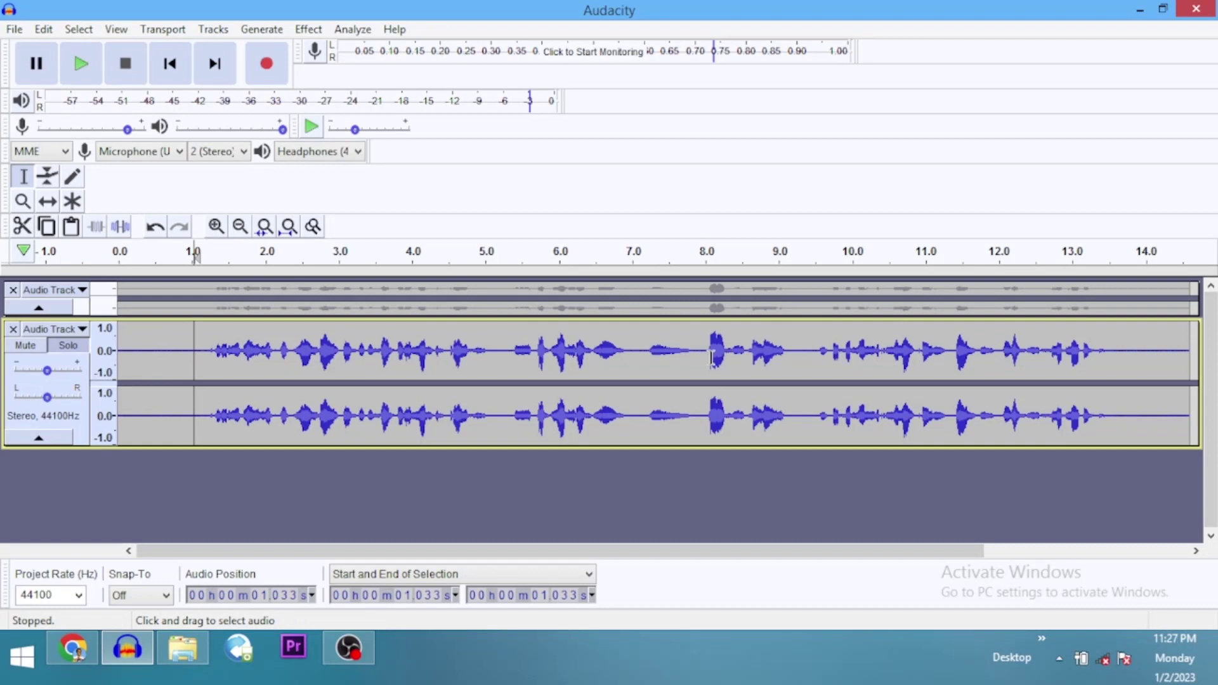
Step: Apply Equalization with the Treble Boost curve at 9 dB to the whole duplicate track
{"action": "left_click", "coordinate": [82, 441]}
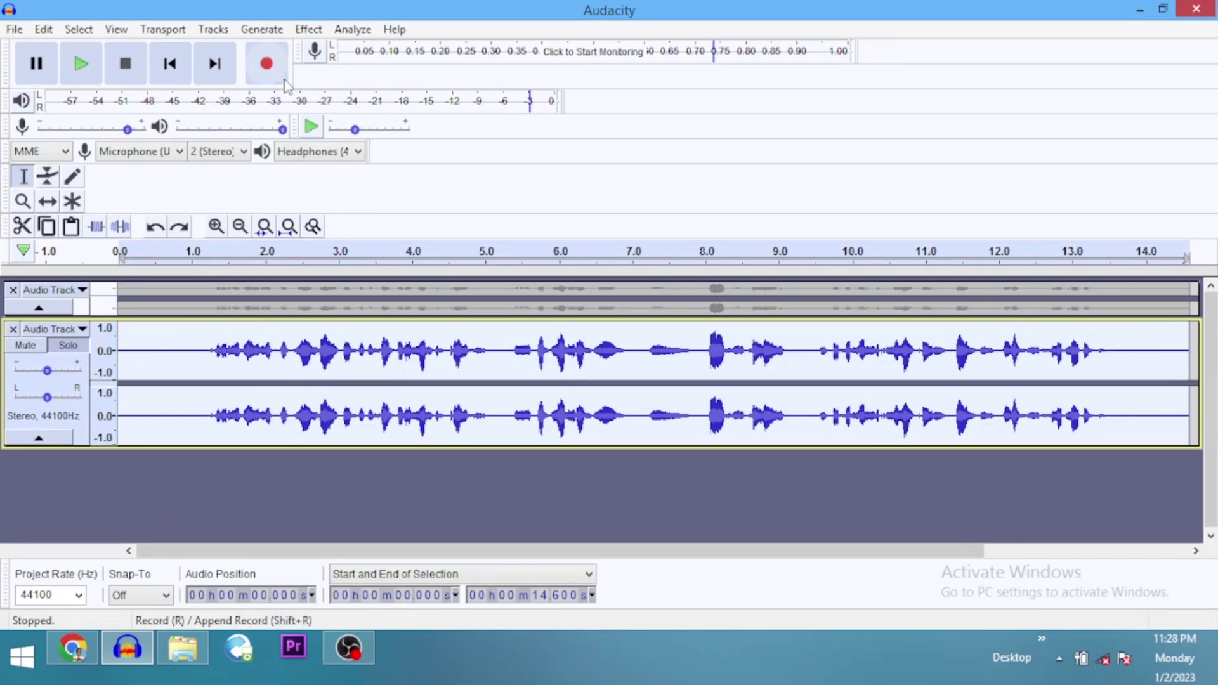
{"action": "left_click", "coordinate": [315, 32]}
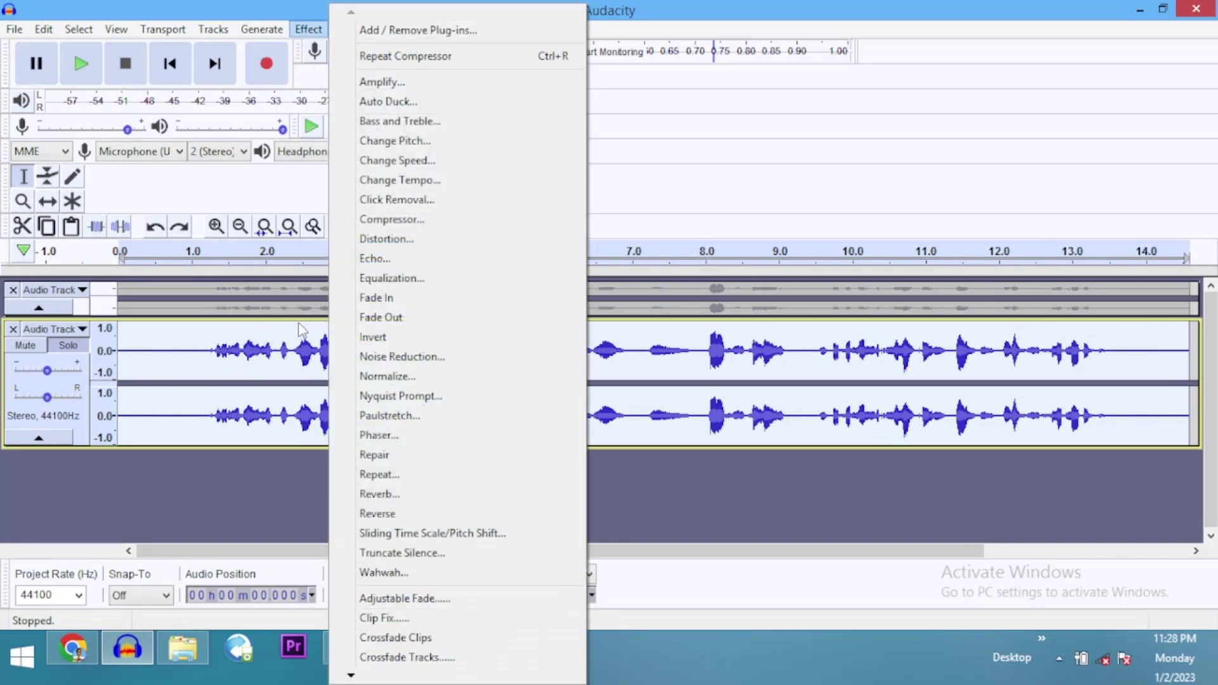
{"action": "left_click", "coordinate": [404, 281]}
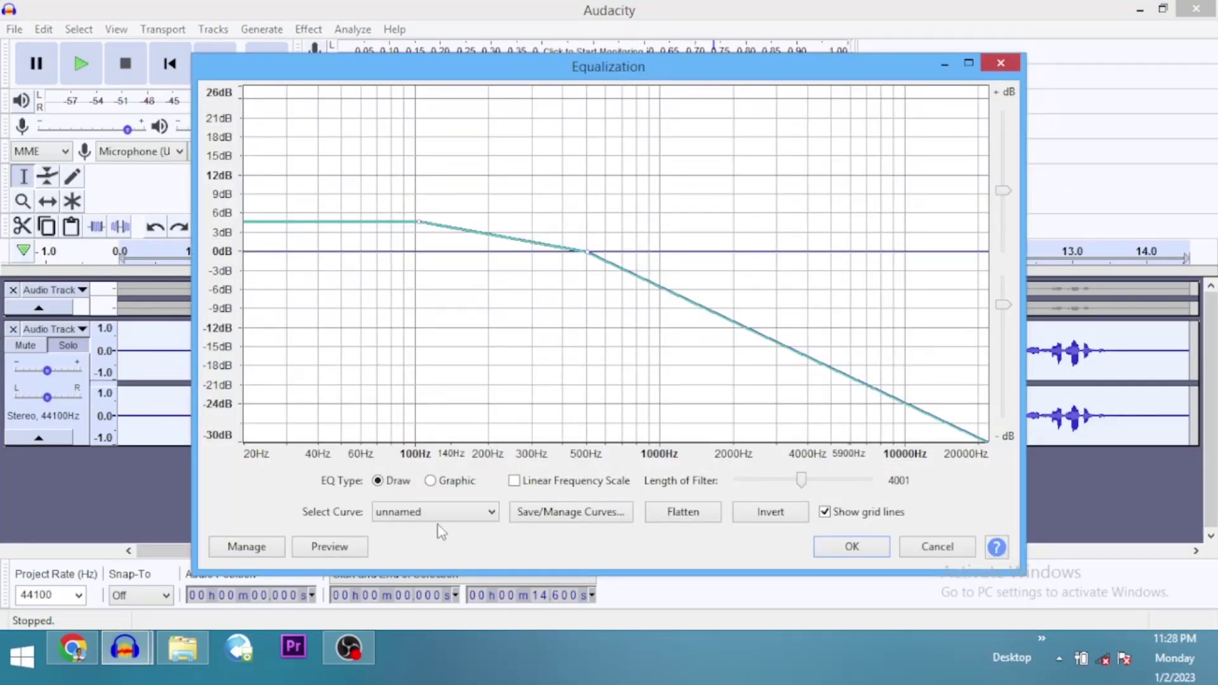
{"action": "left_click", "coordinate": [436, 515]}
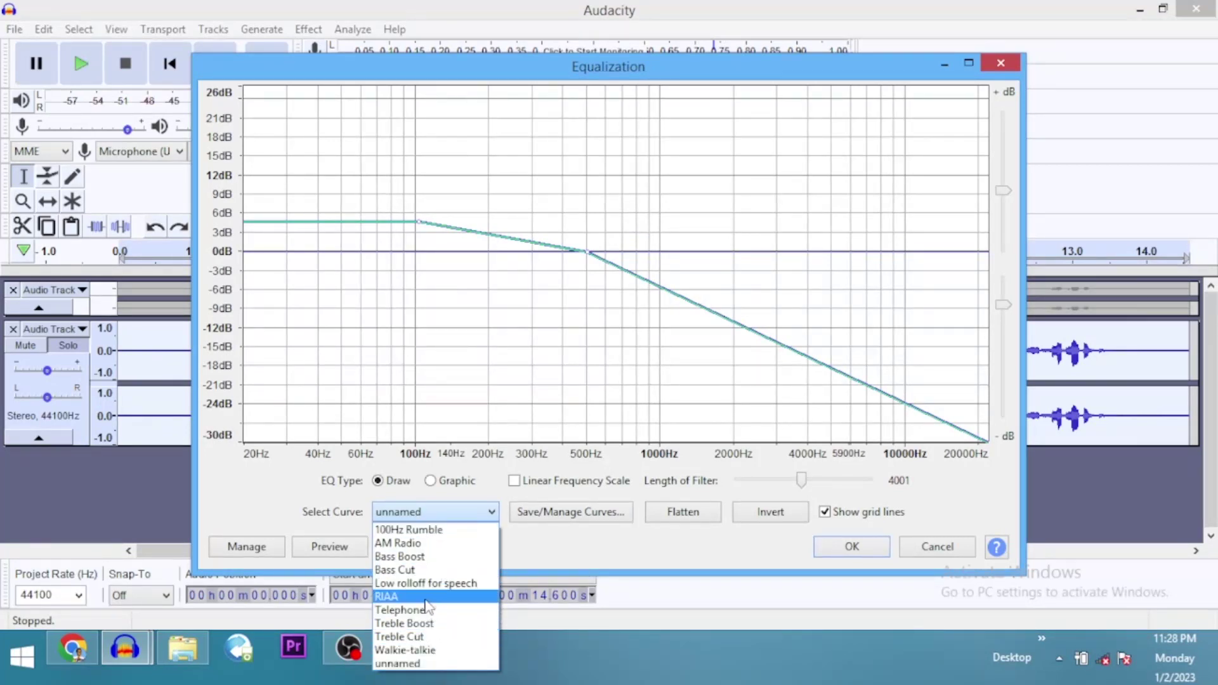
{"action": "key", "text": "Up"}
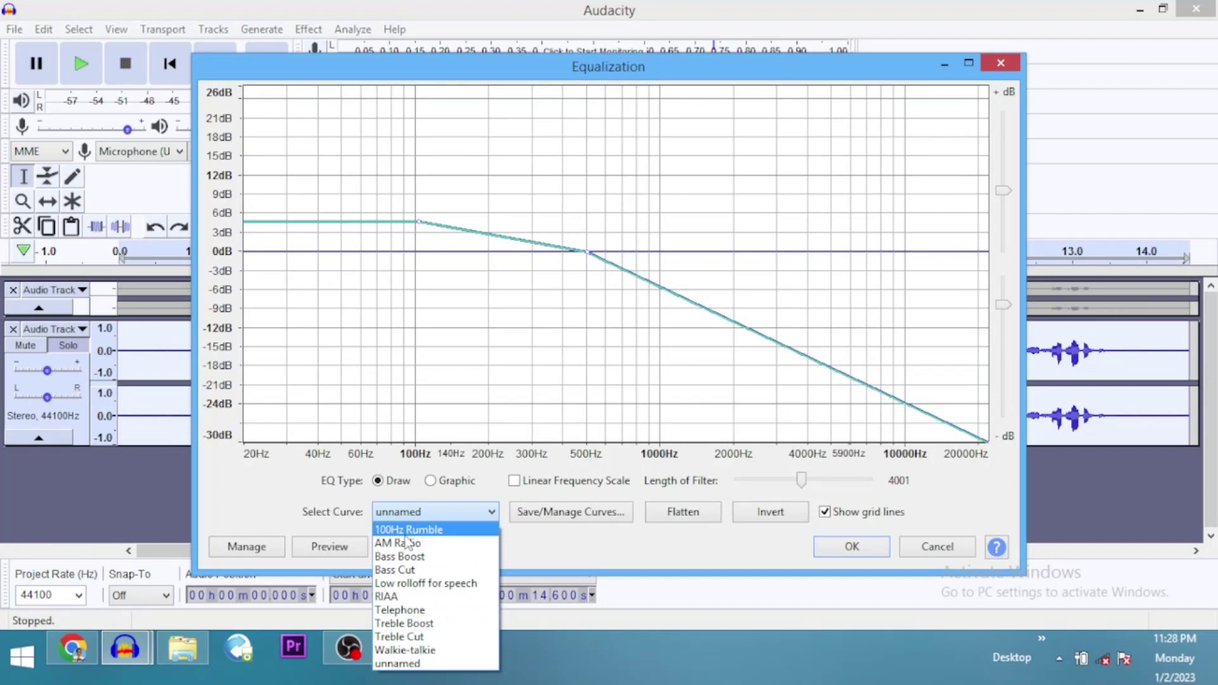
{"action": "left_click", "coordinate": [479, 625]}
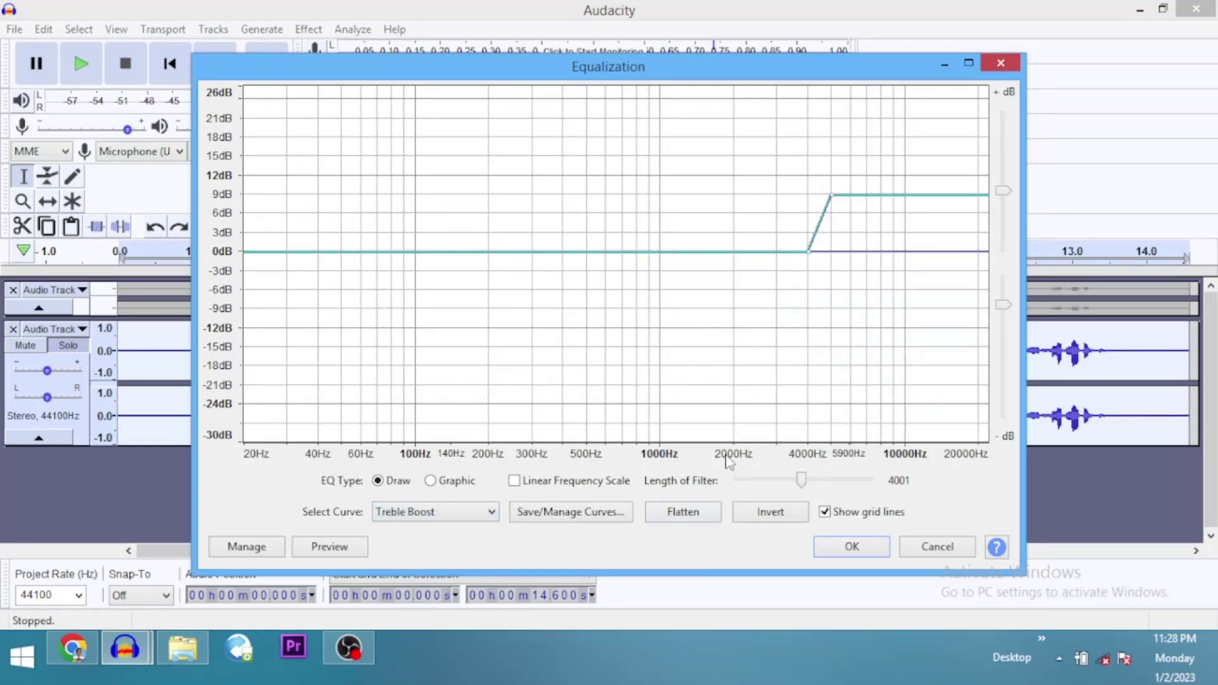
{"action": "left_click", "coordinate": [832, 196]}
{"action": "left_click", "coordinate": [846, 549]}
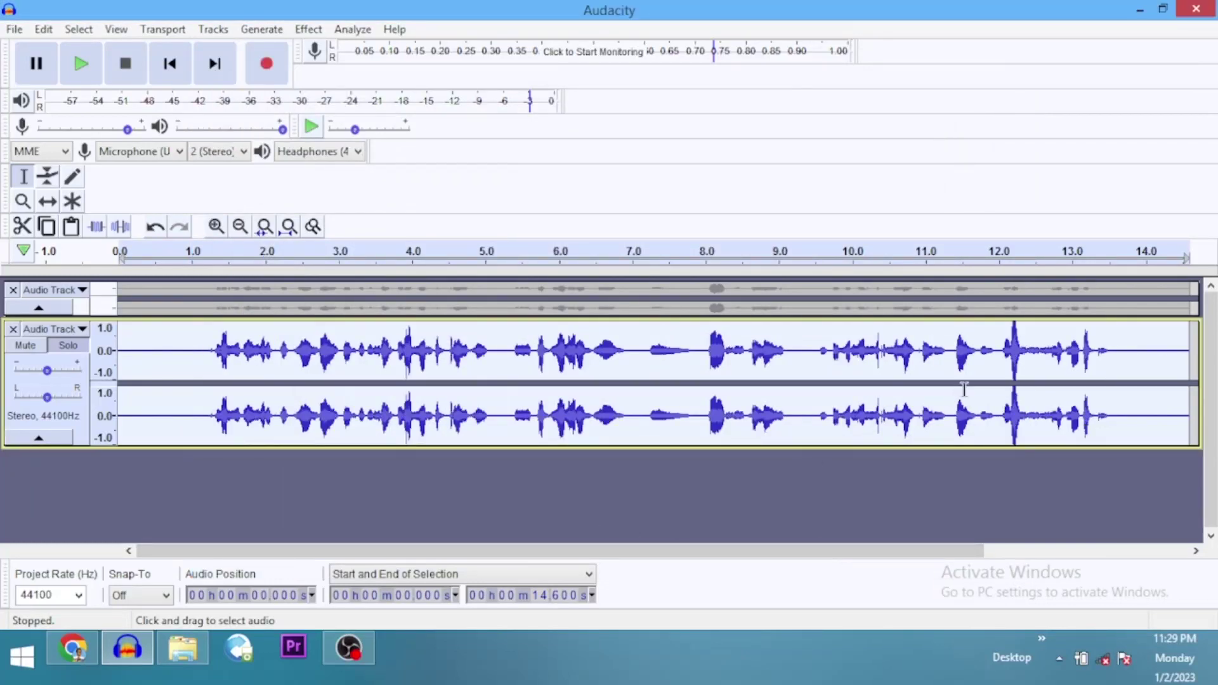
Step: Play back the duplicate track from about 11.99 s to check the treble boost
{"action": "left_click", "coordinate": [998, 367]}
{"action": "key", "text": "space"}
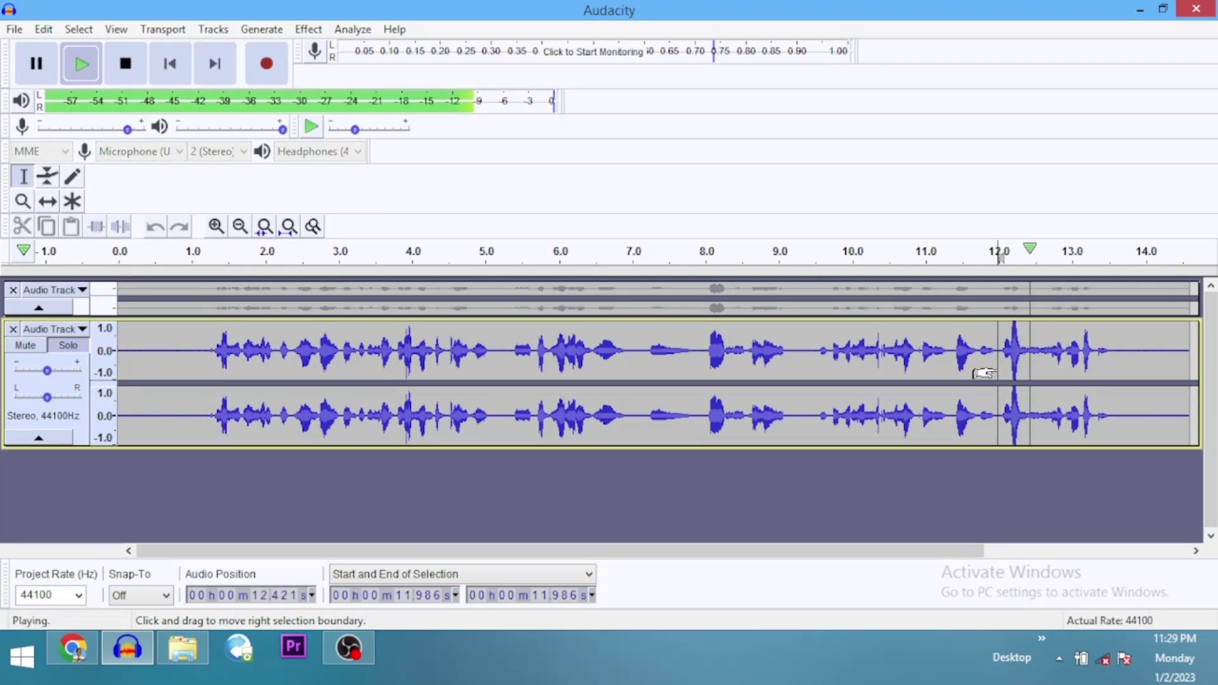
{"action": "key", "text": "space"}
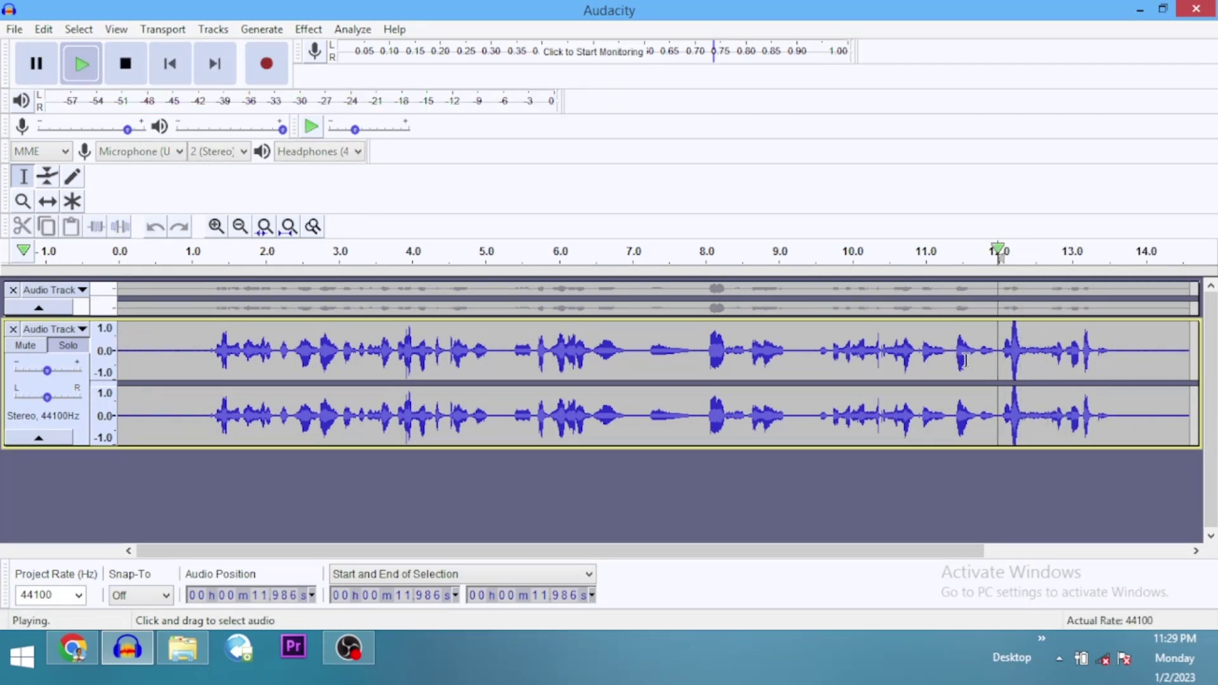
{"action": "key", "text": "space"}
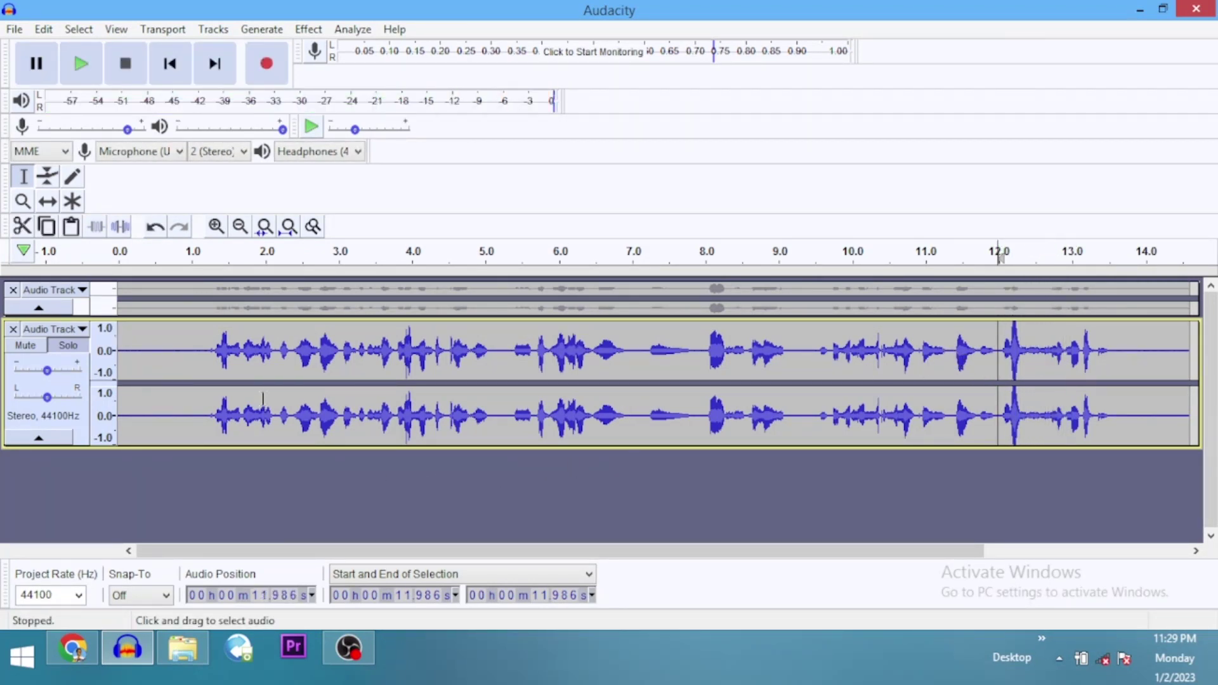
Step: Undo the last equalization and apply Treble Boost to the whole duplicate track, with the boost lowered to about 5 dB near 6000 Hz
{"action": "double_click", "coordinate": [348, 401]}
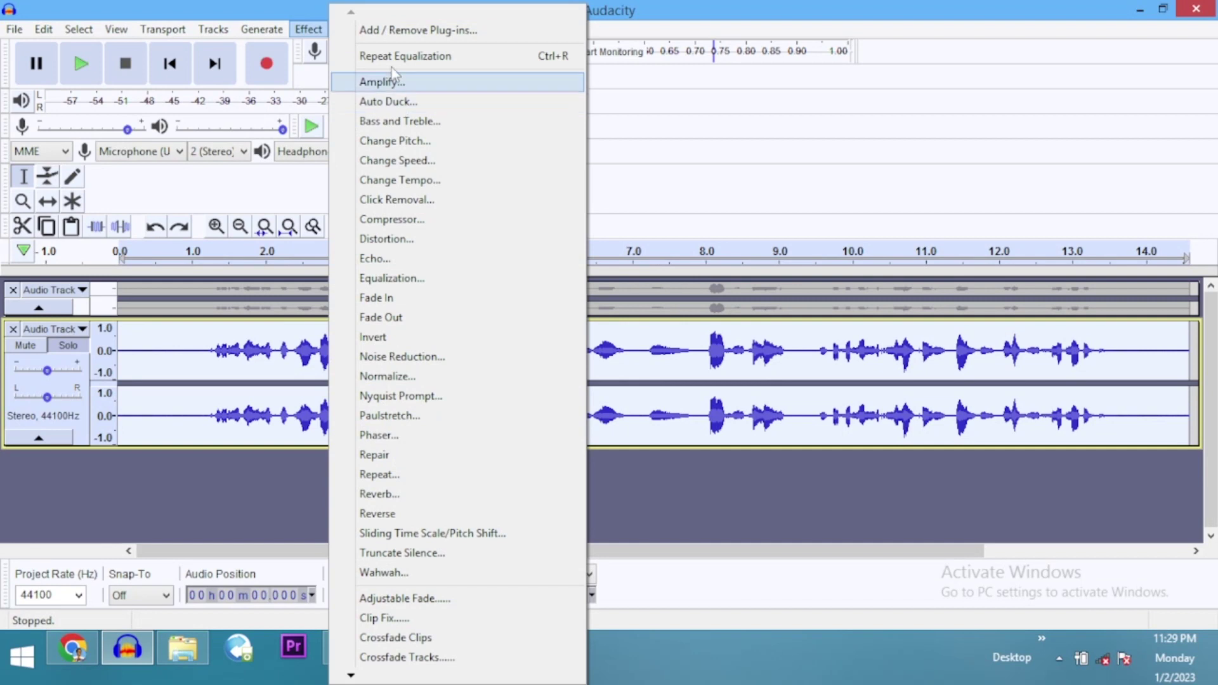
{"action": "left_click", "coordinate": [435, 281]}
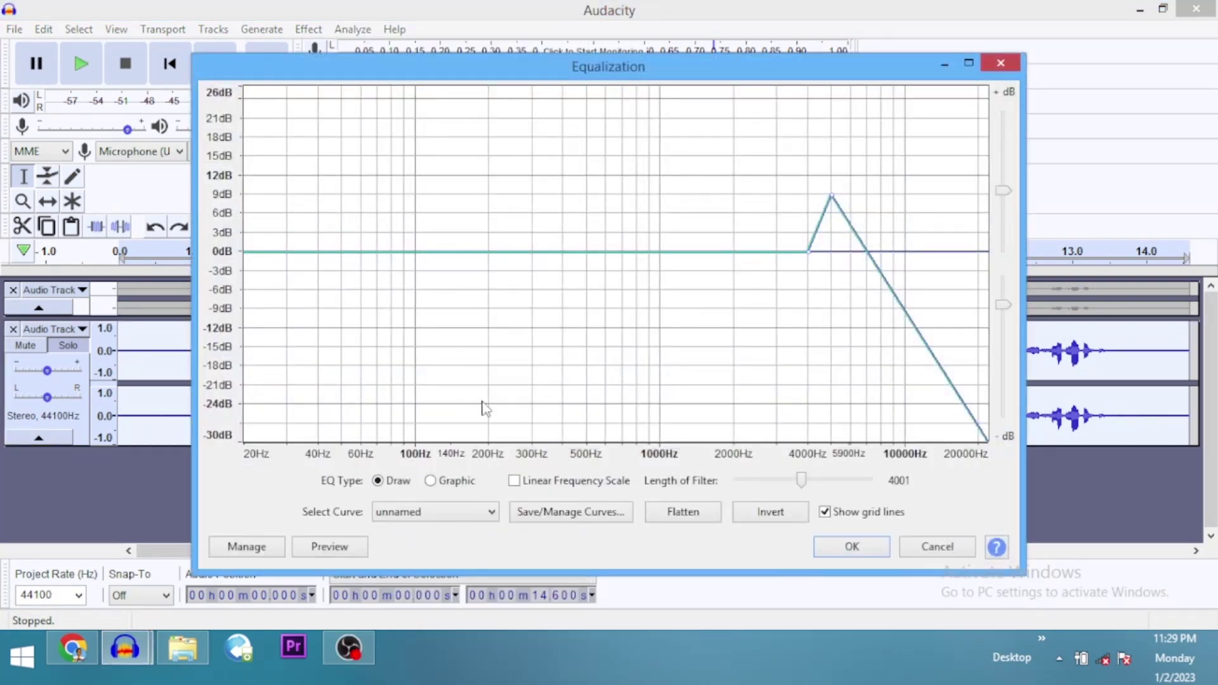
{"action": "left_click", "coordinate": [413, 512]}
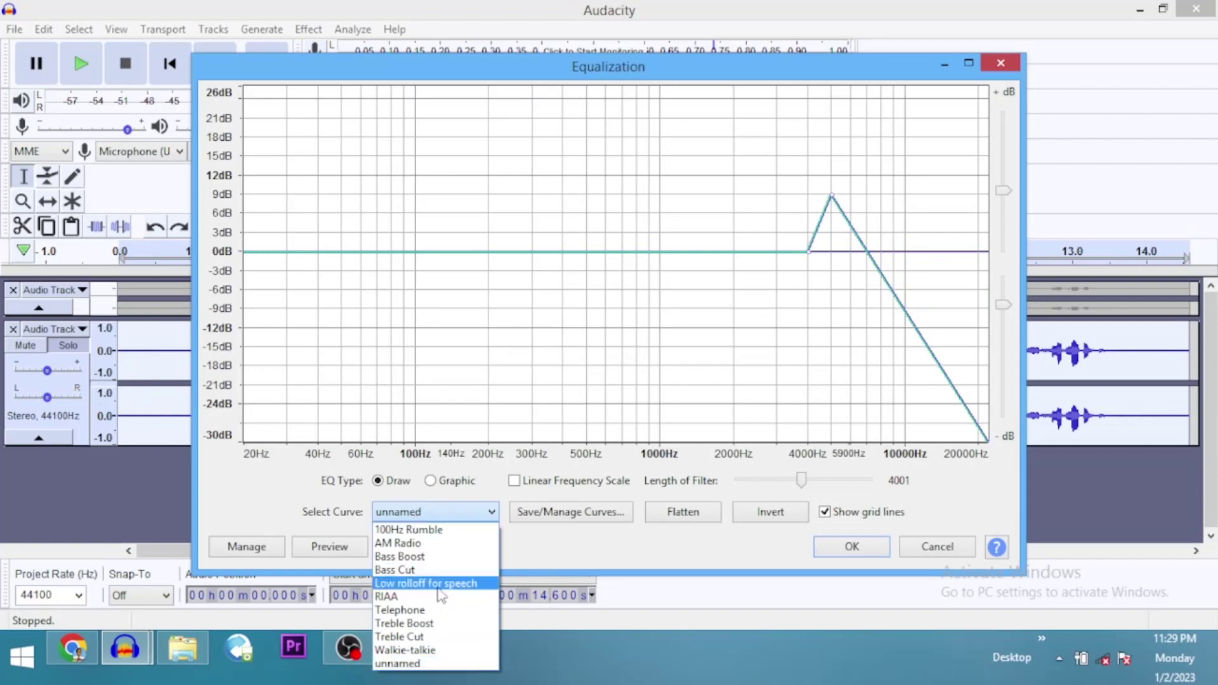
{"action": "left_click", "coordinate": [444, 623]}
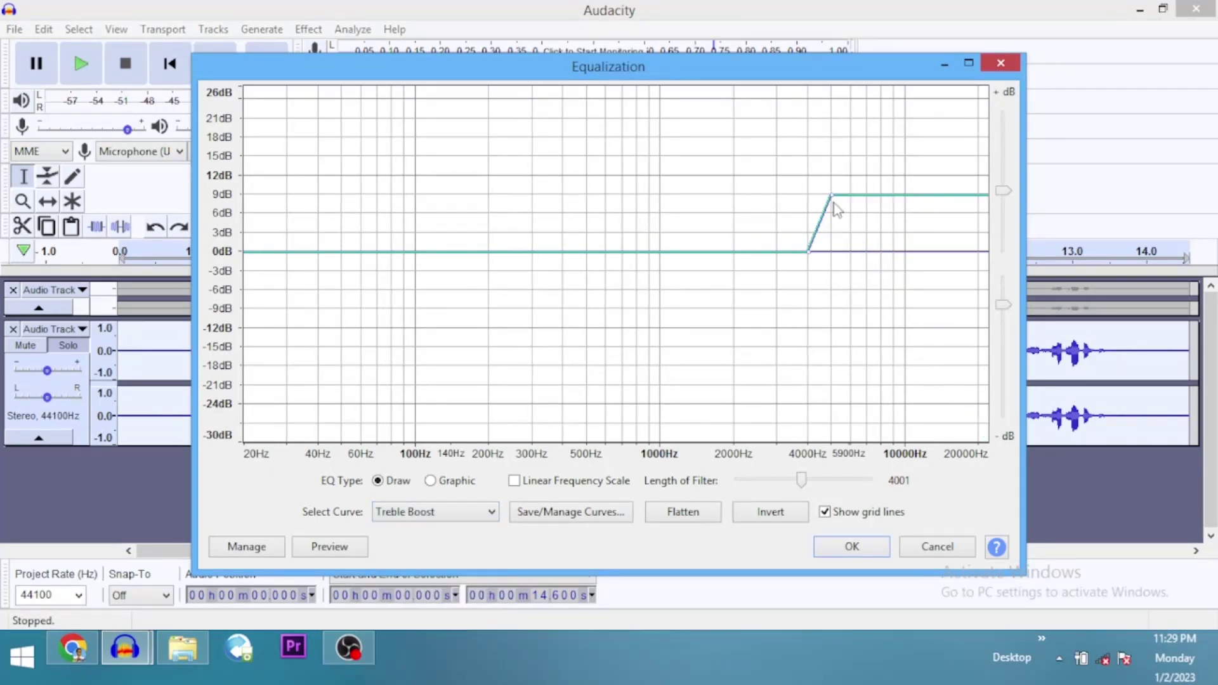
{"action": "left_click_drag", "start_coordinate": [832, 203], "coordinate": [852, 222]}
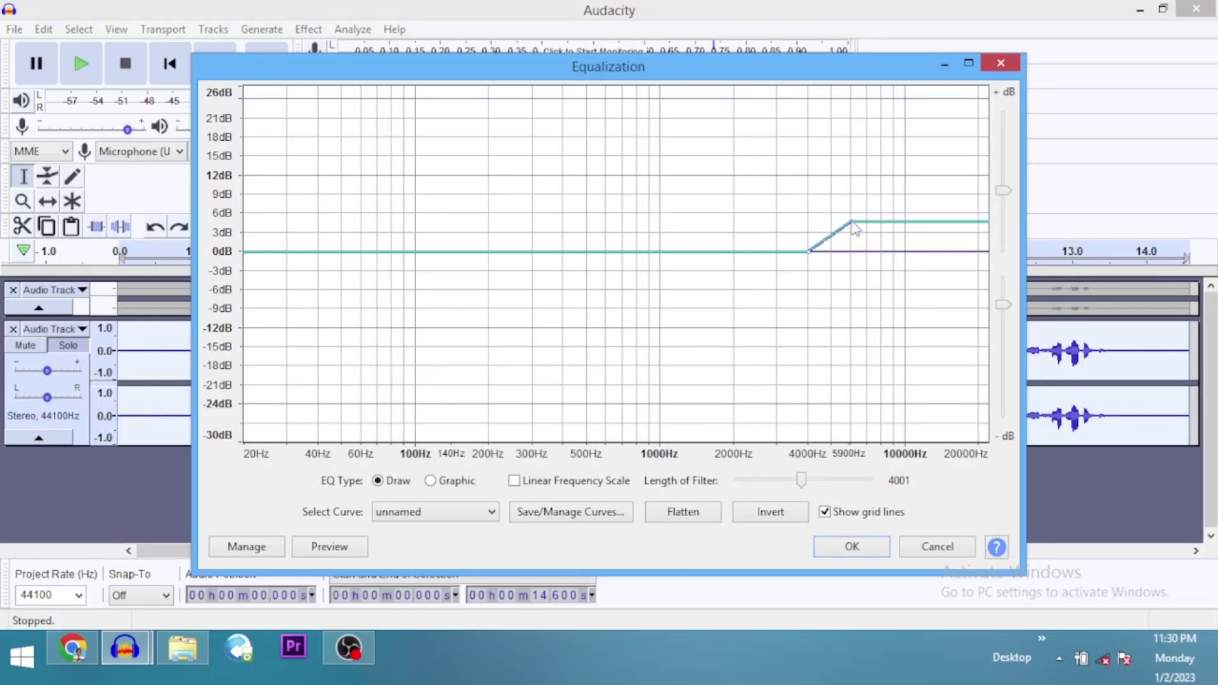
{"action": "left_click", "coordinate": [866, 550]}
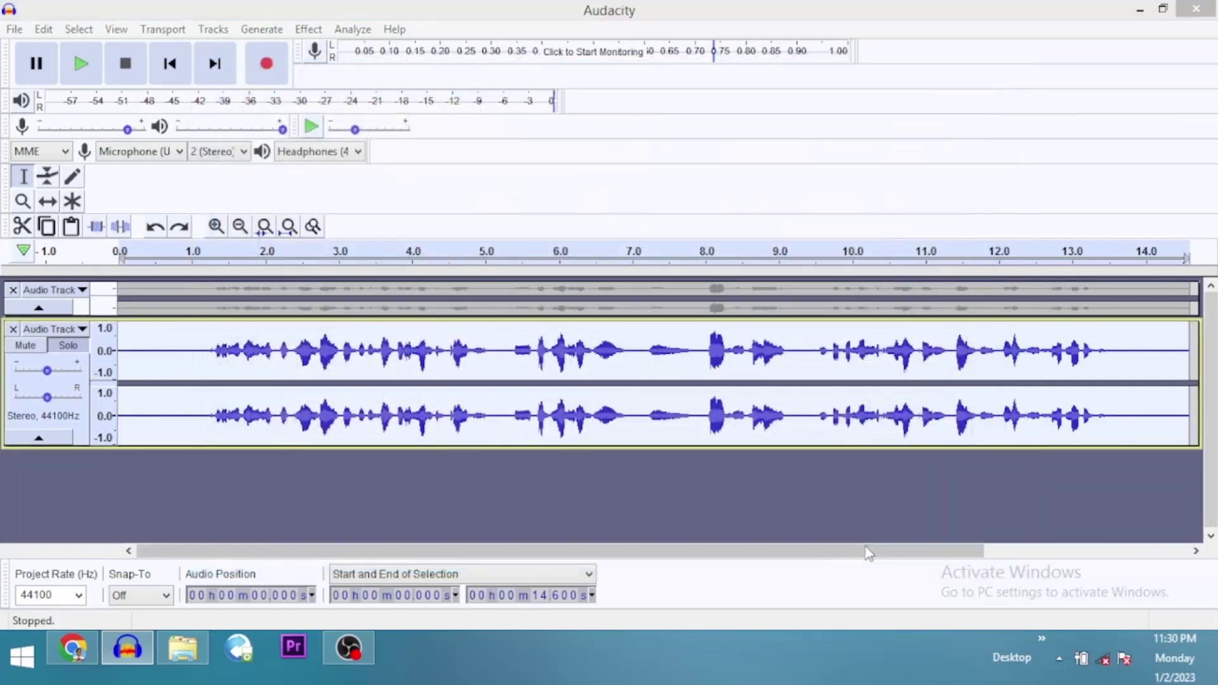
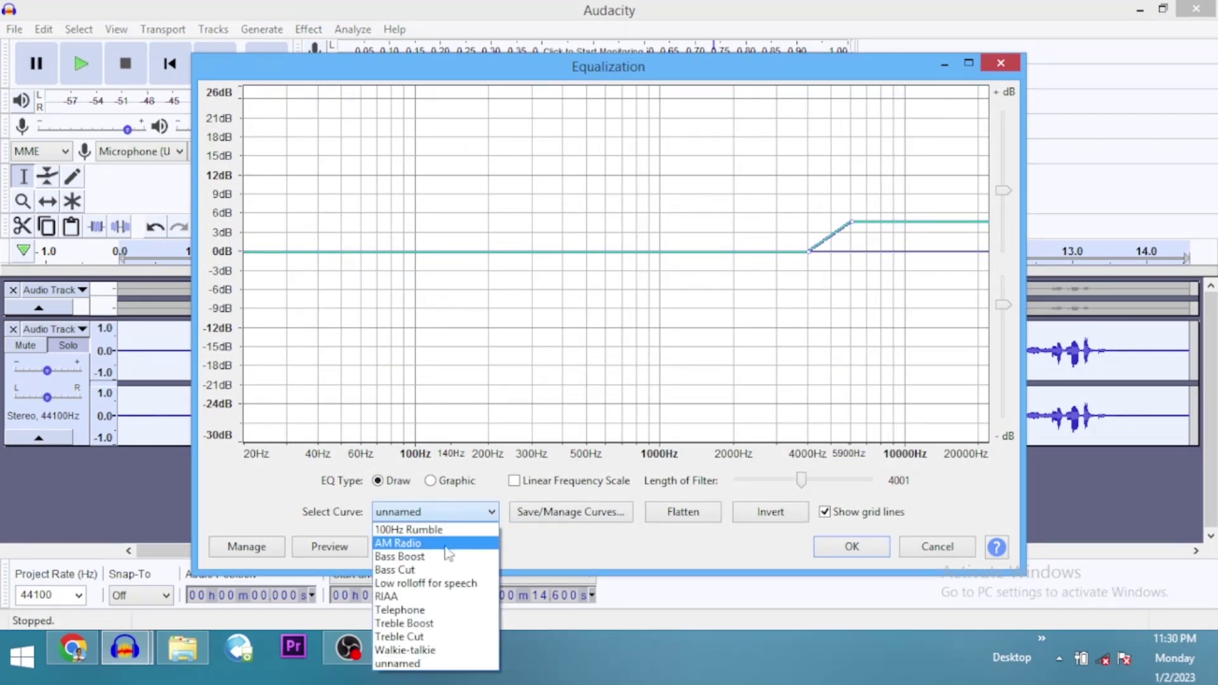
Step: Apply the Bass Boost equalization curve to the whole duplicate track, with the boost lowered to about 6 dB near 100 Hz
{"action": "left_click", "coordinate": [444, 557]}
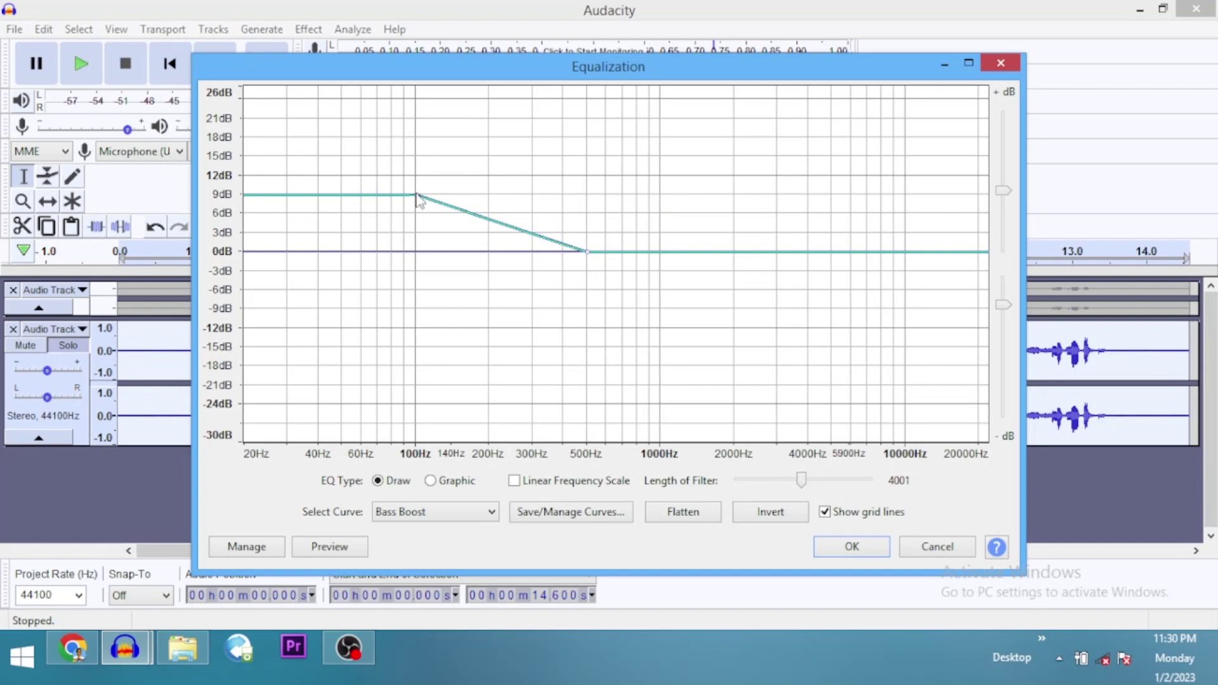
{"action": "left_click_drag", "start_coordinate": [416, 196], "coordinate": [419, 216]}
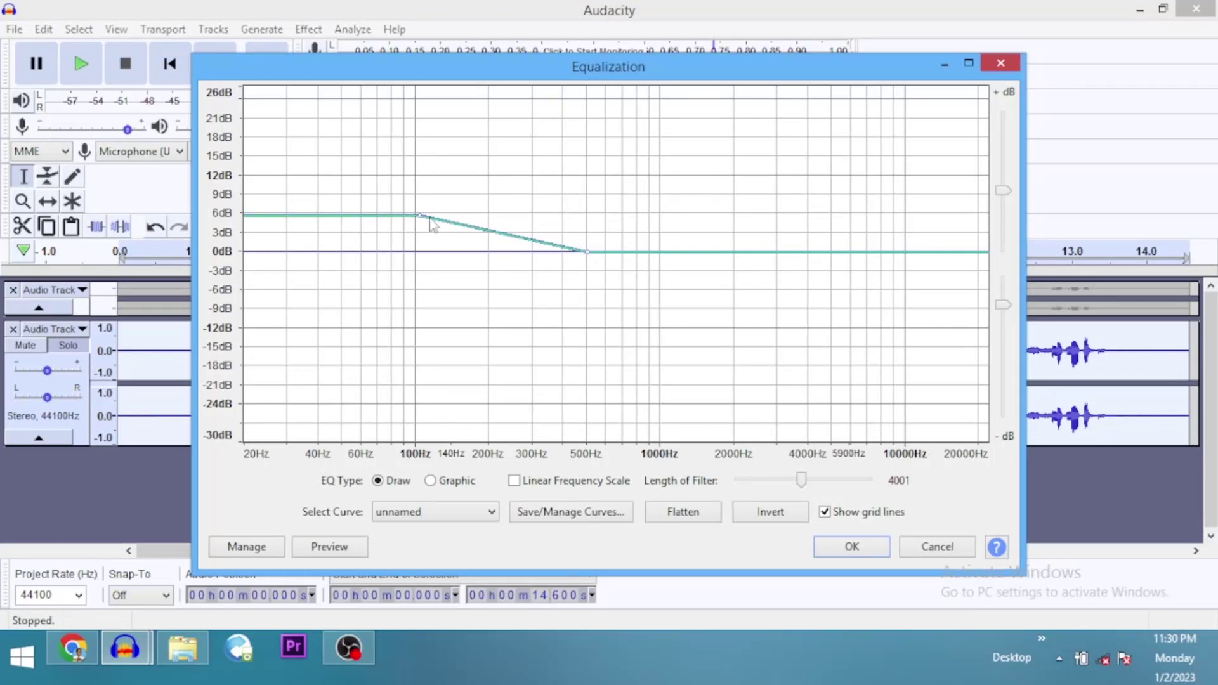
{"action": "left_click", "coordinate": [844, 547]}
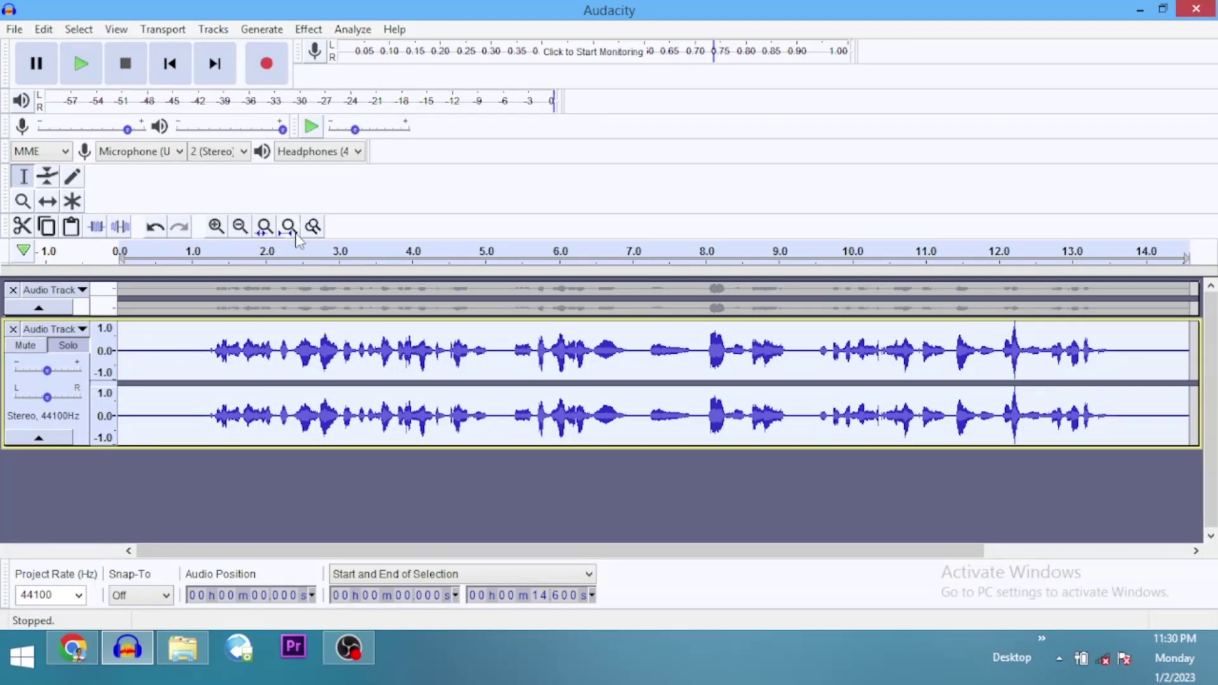
{"action": "left_click", "coordinate": [307, 30]}
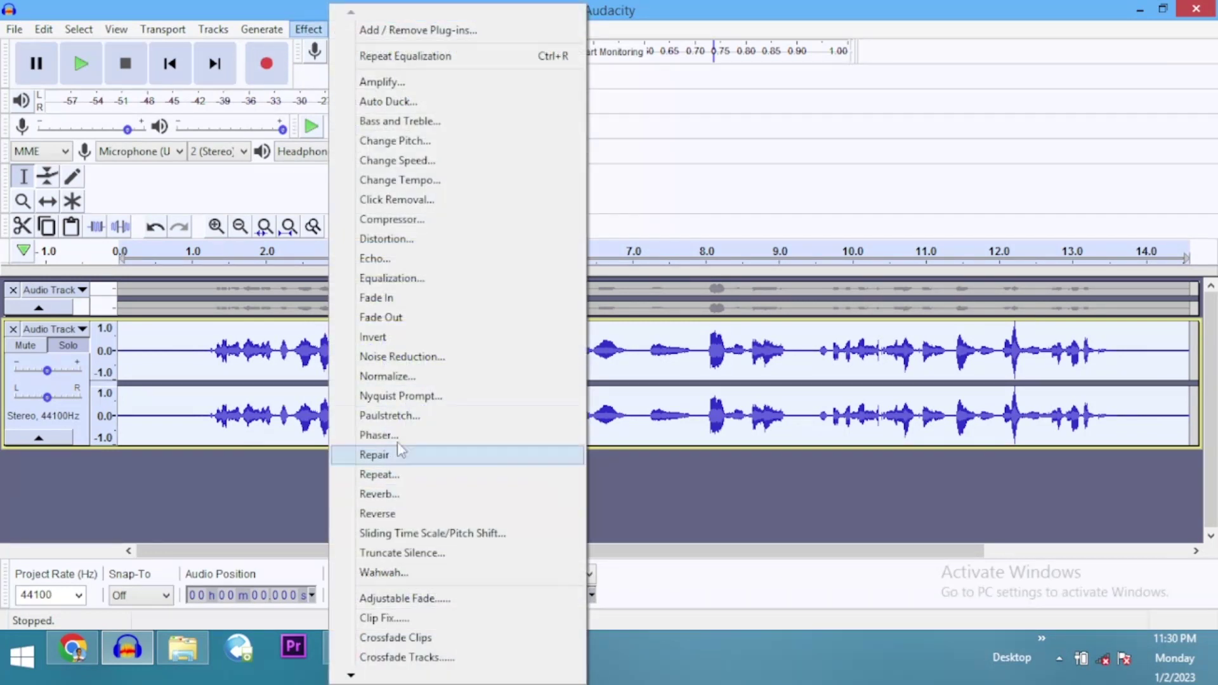
{"action": "left_click", "coordinate": [404, 279]}
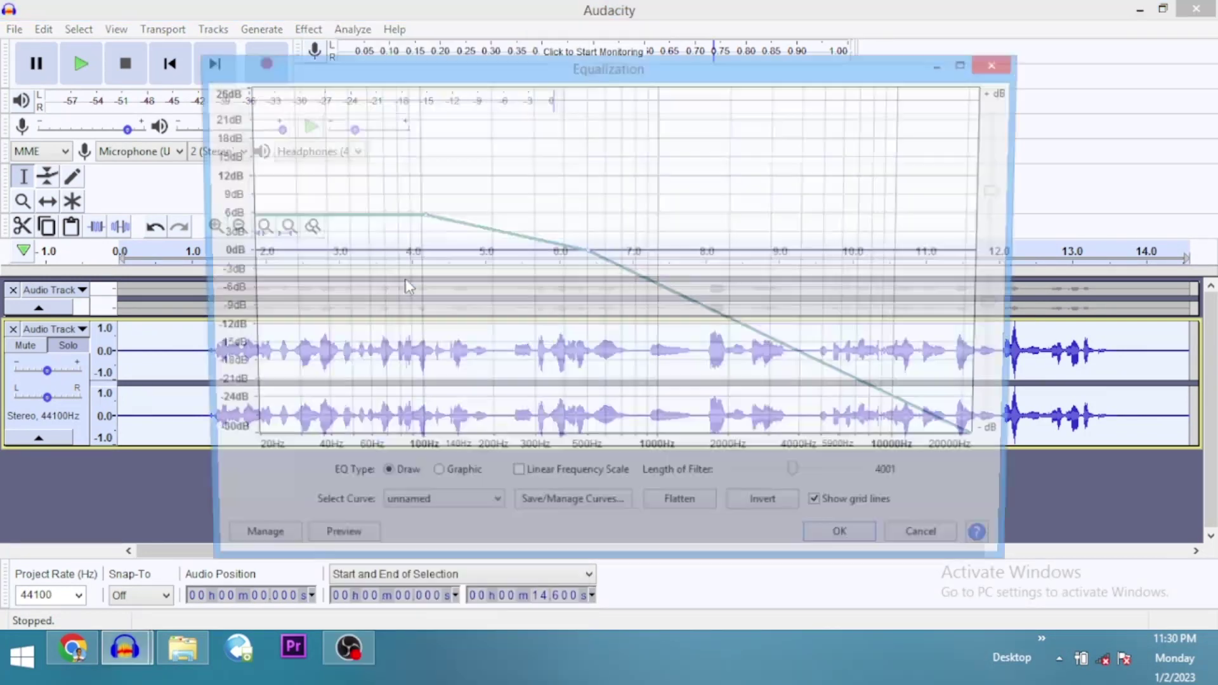
{"action": "left_click", "coordinate": [442, 519]}
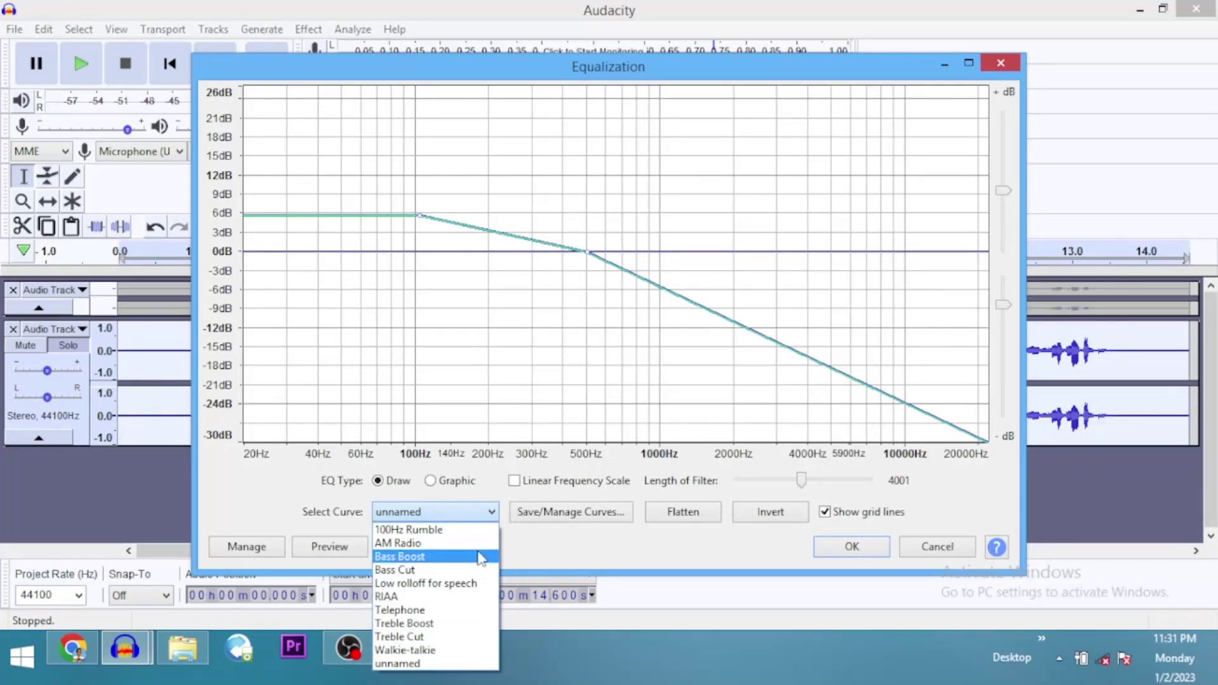
{"action": "left_click", "coordinate": [1002, 59]}
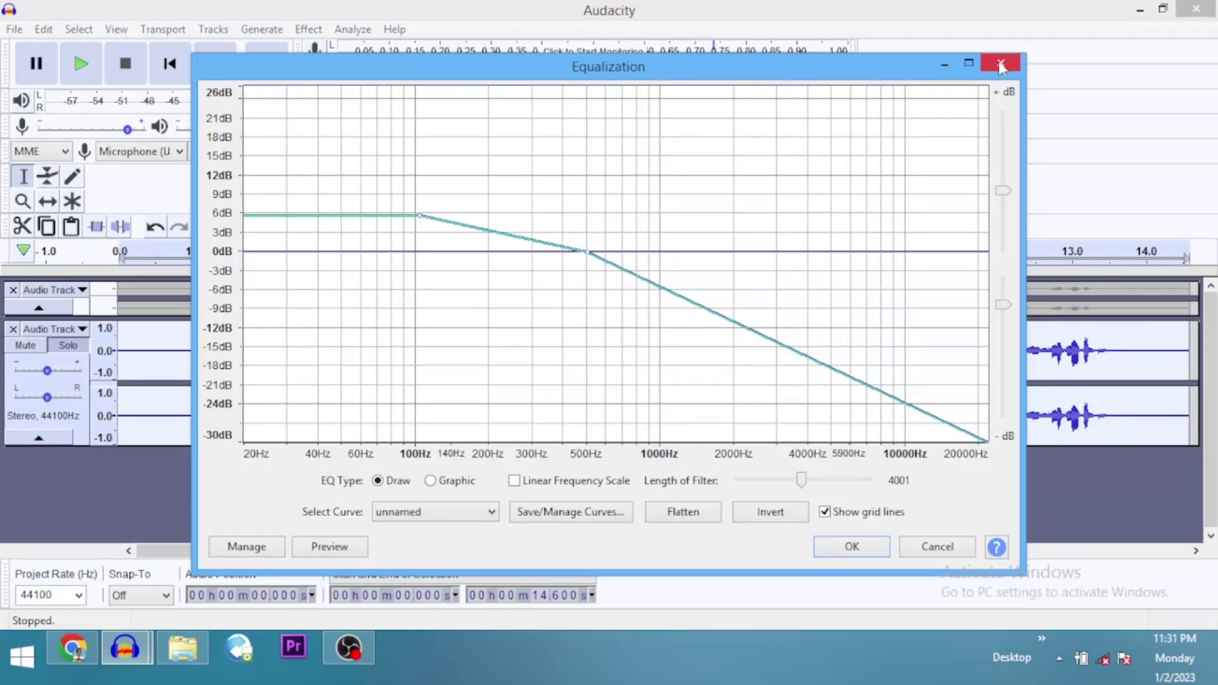
{"action": "left_click", "coordinate": [1001, 64]}
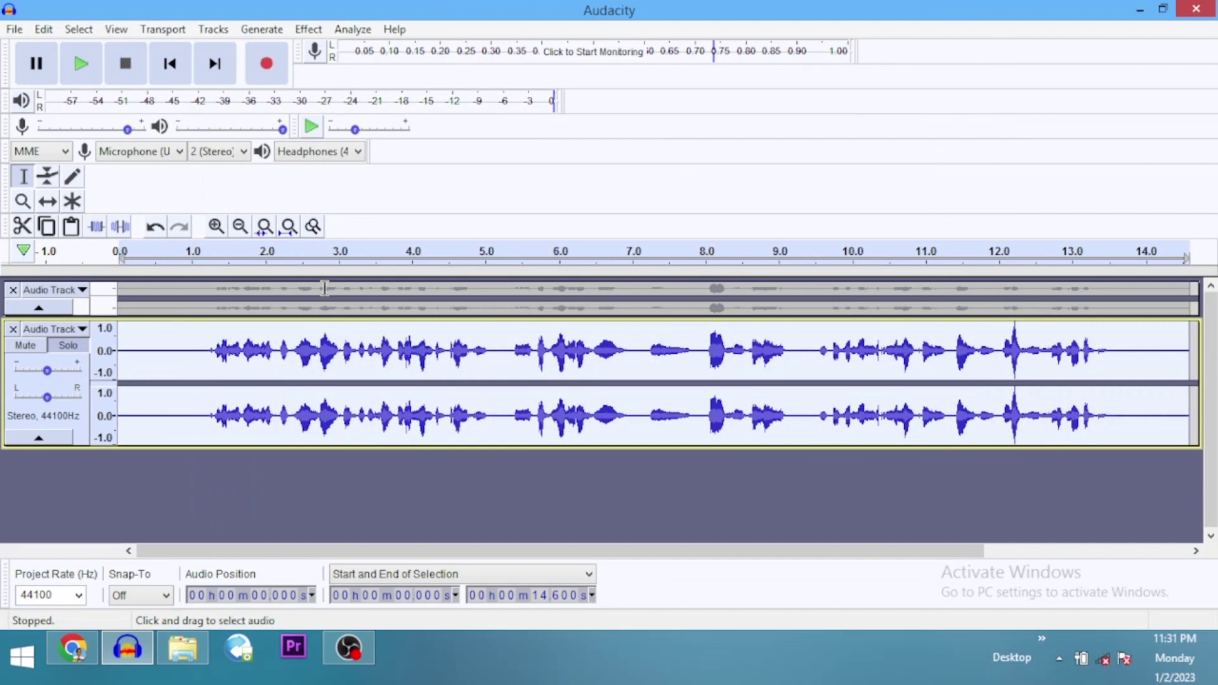
Step: Apply the Compressor with a -10 dB threshold to the whole duplicate track, reselecting the track and repeating the effect
{"action": "left_click", "coordinate": [313, 31]}
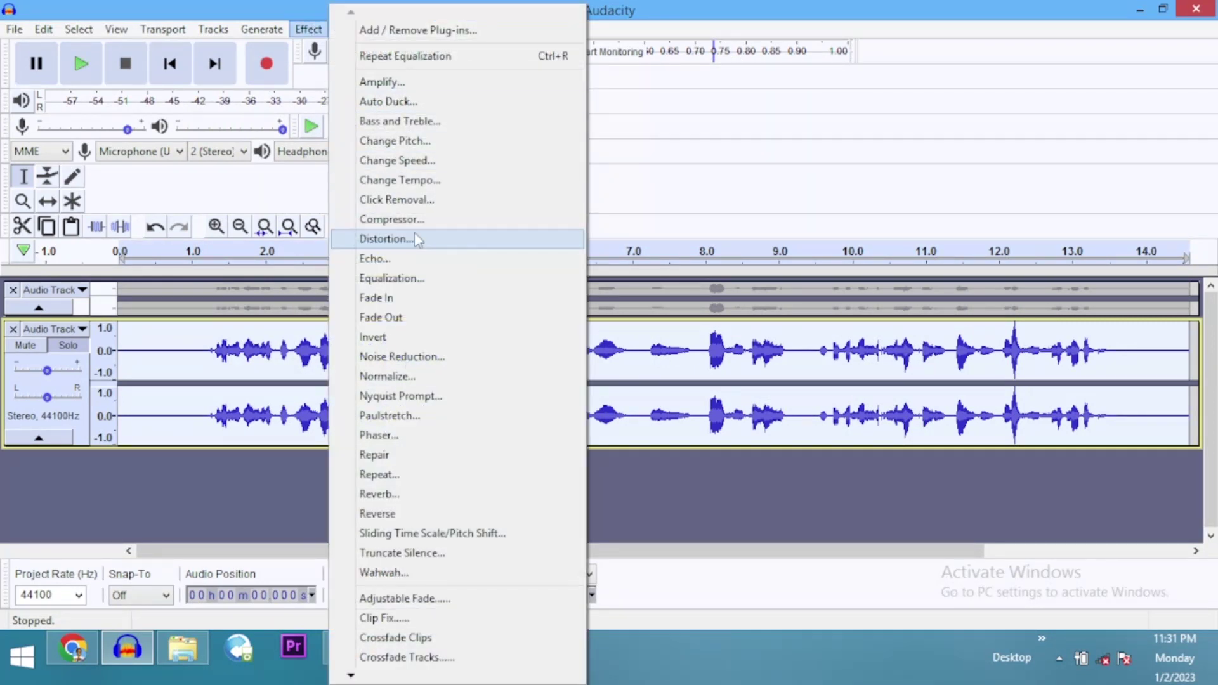
{"action": "left_click", "coordinate": [399, 219]}
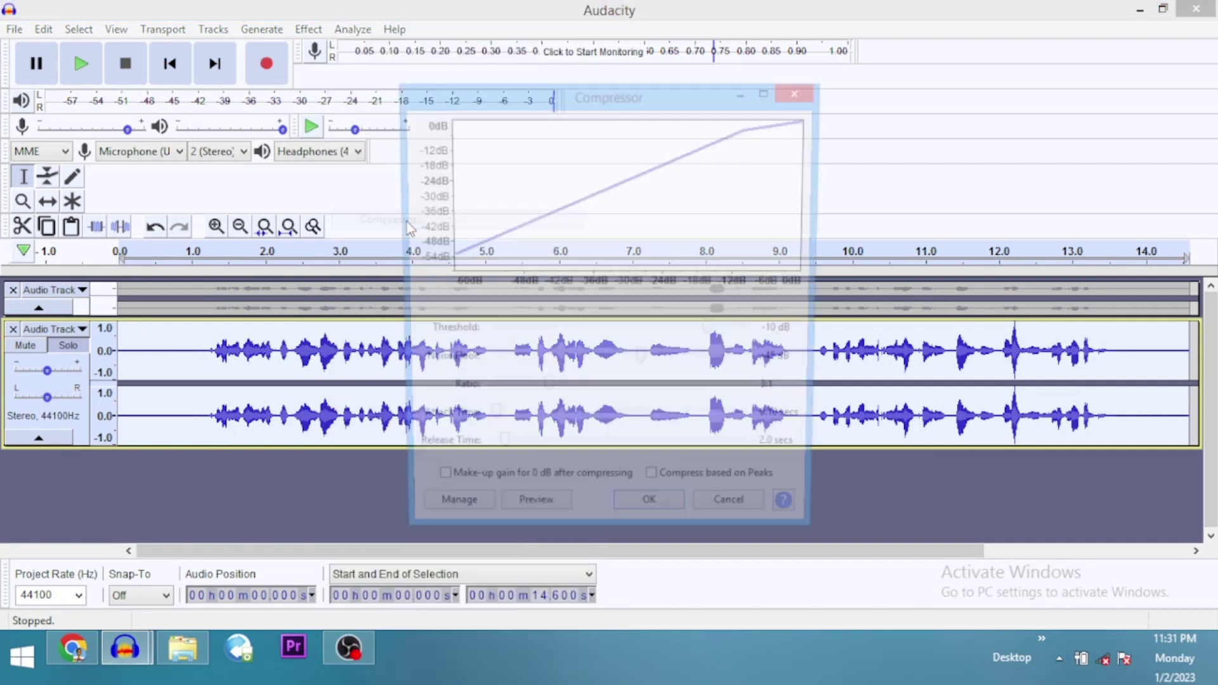
{"action": "left_click", "coordinate": [652, 519]}
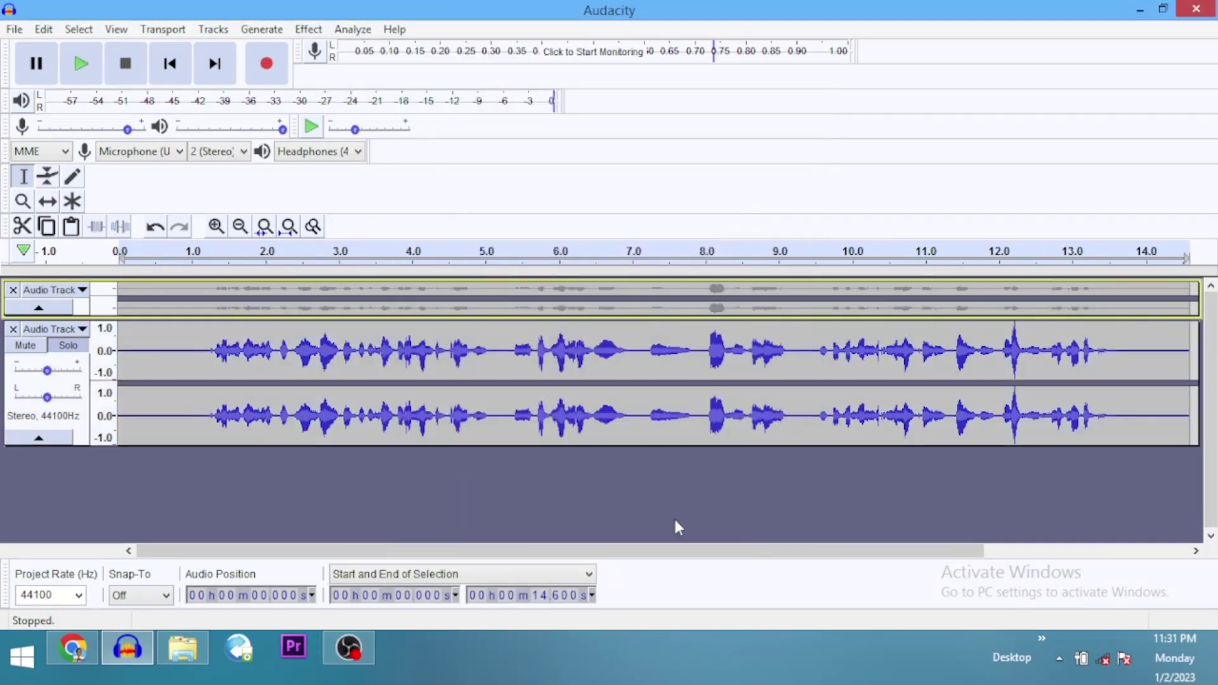
{"action": "left_click", "coordinate": [79, 426]}
{"action": "key", "text": "ctrl+r"}
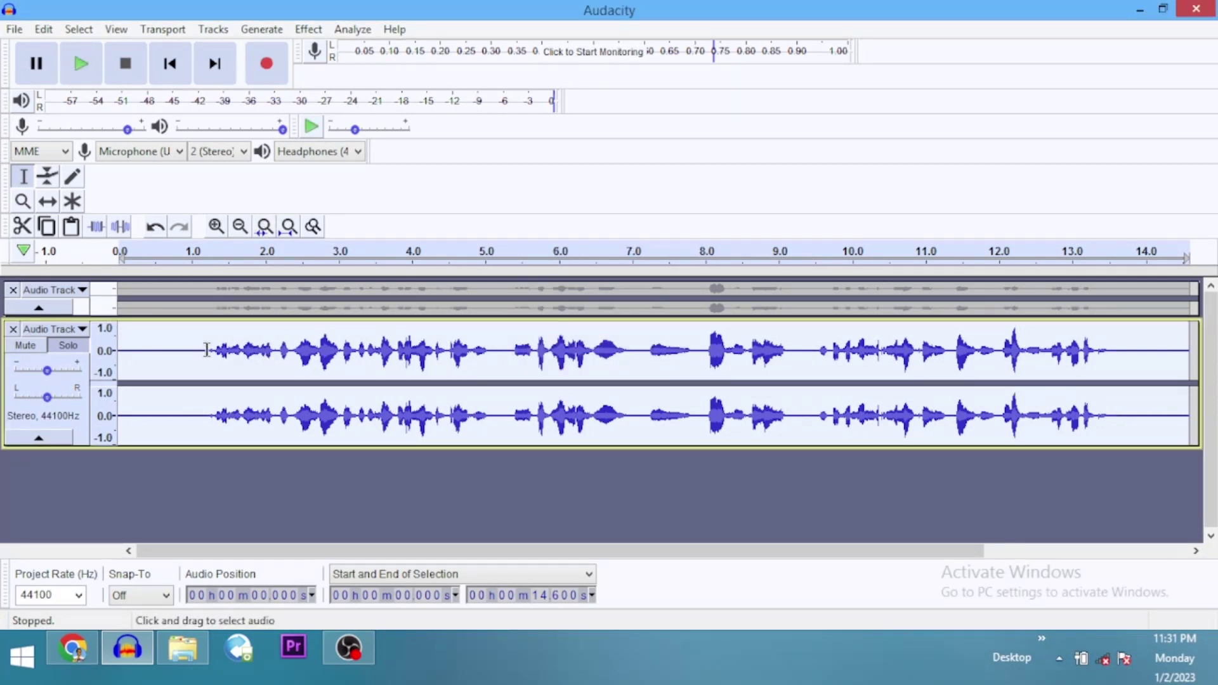
Step: Amplify the quiet opening words of the duplicate track, from about 1.216 s to 2.164 s, by 3 dB
{"action": "left_click_drag", "start_coordinate": [207, 350], "coordinate": [275, 369]}
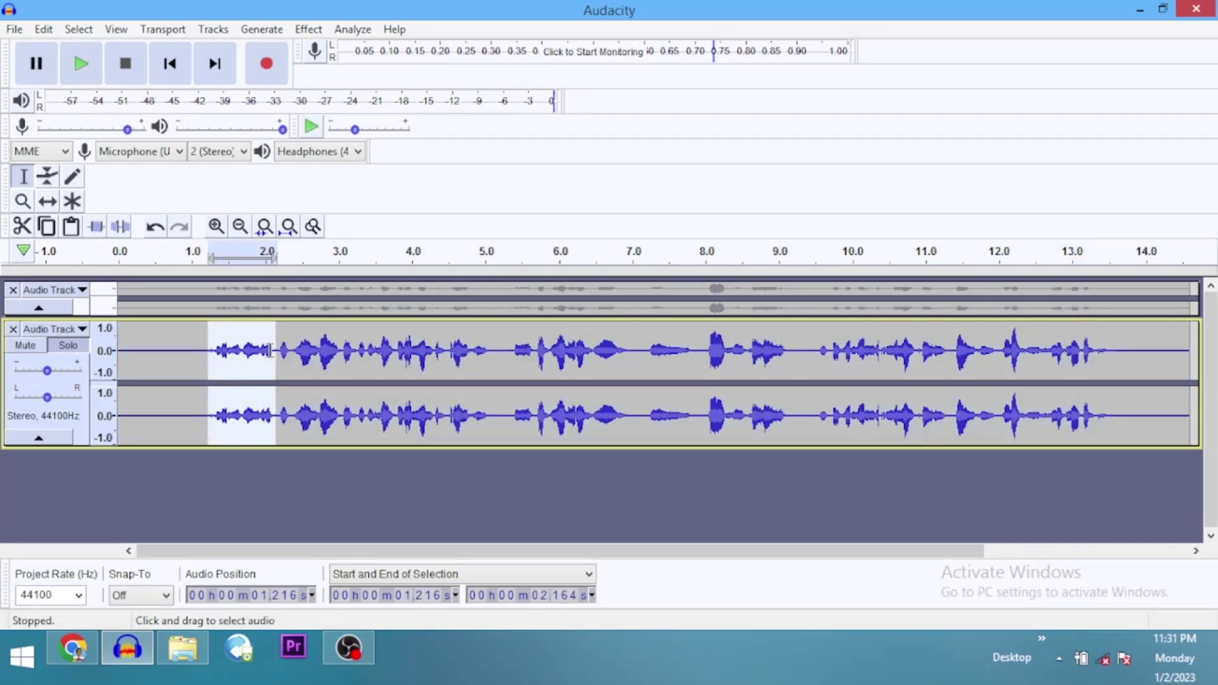
{"action": "left_click", "coordinate": [309, 30]}
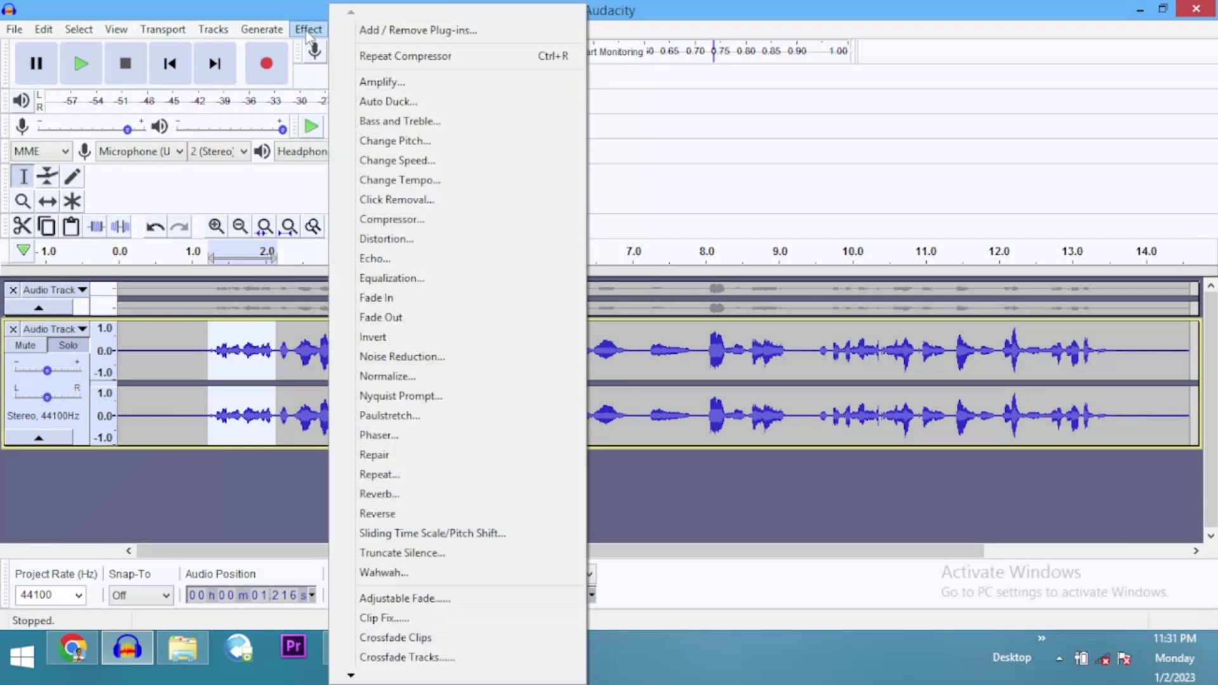
{"action": "left_click", "coordinate": [346, 86]}
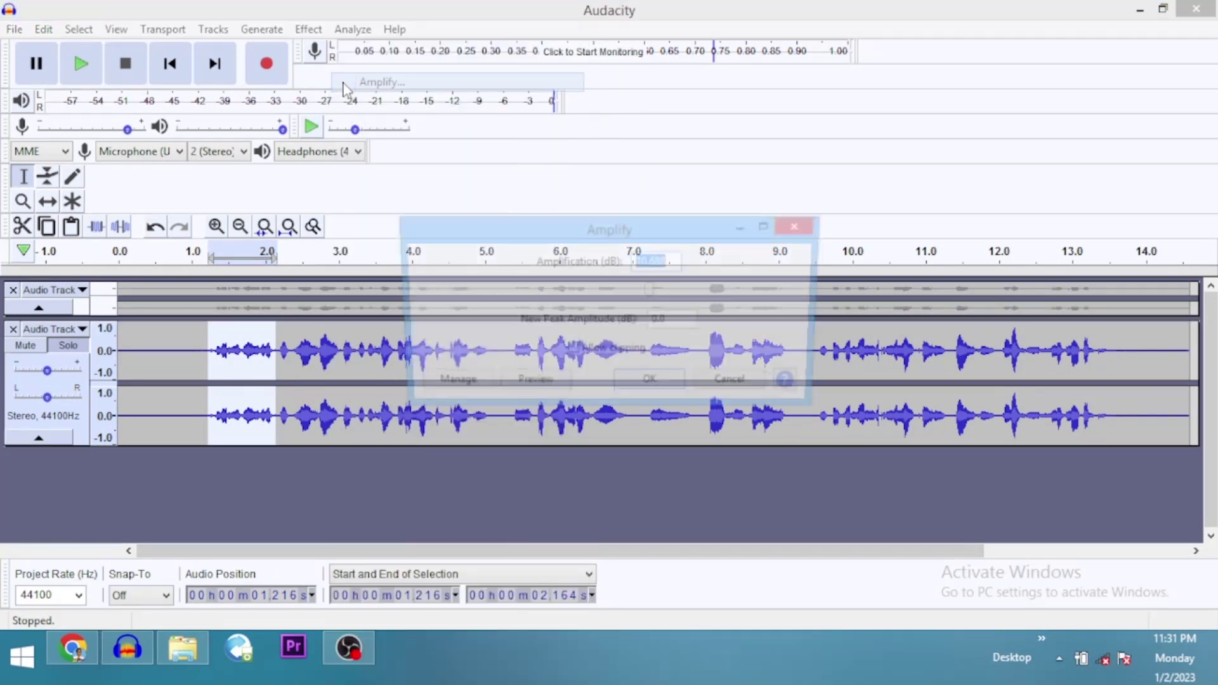
{"action": "type", "text": "1"}
{"action": "key", "text": "Return"}
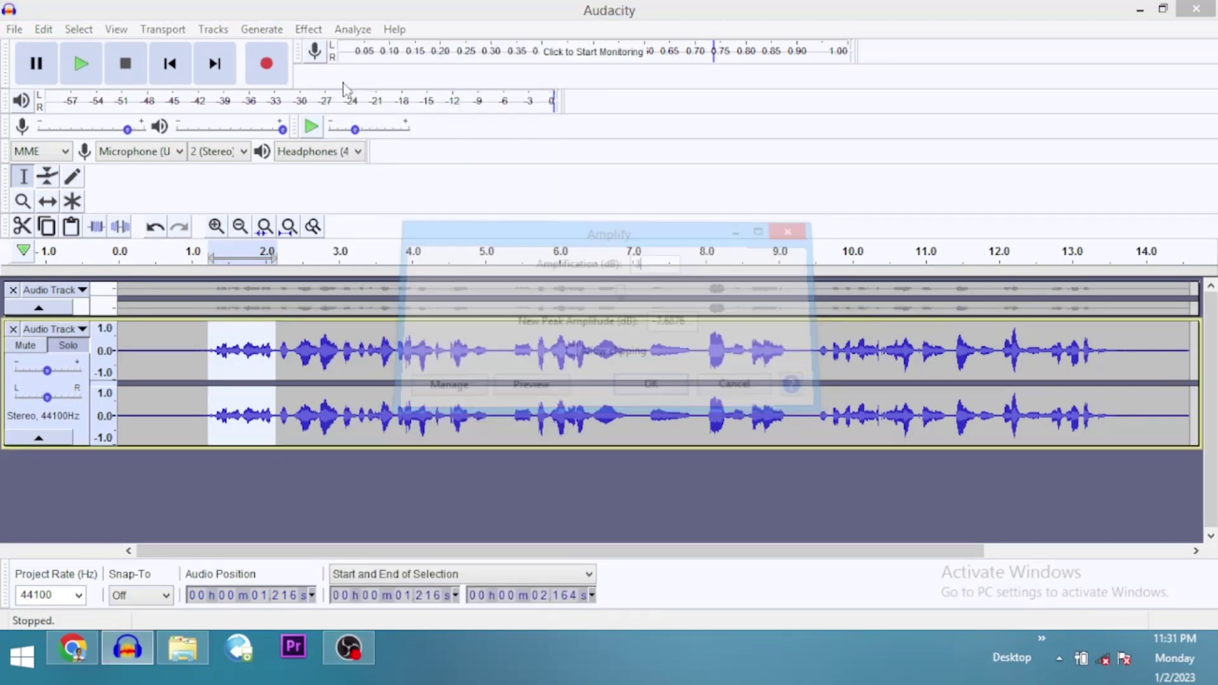
Step: Play back the duplicate track from about 0.96 s to check the compressed and amplified sound
{"action": "left_click", "coordinate": [191, 355]}
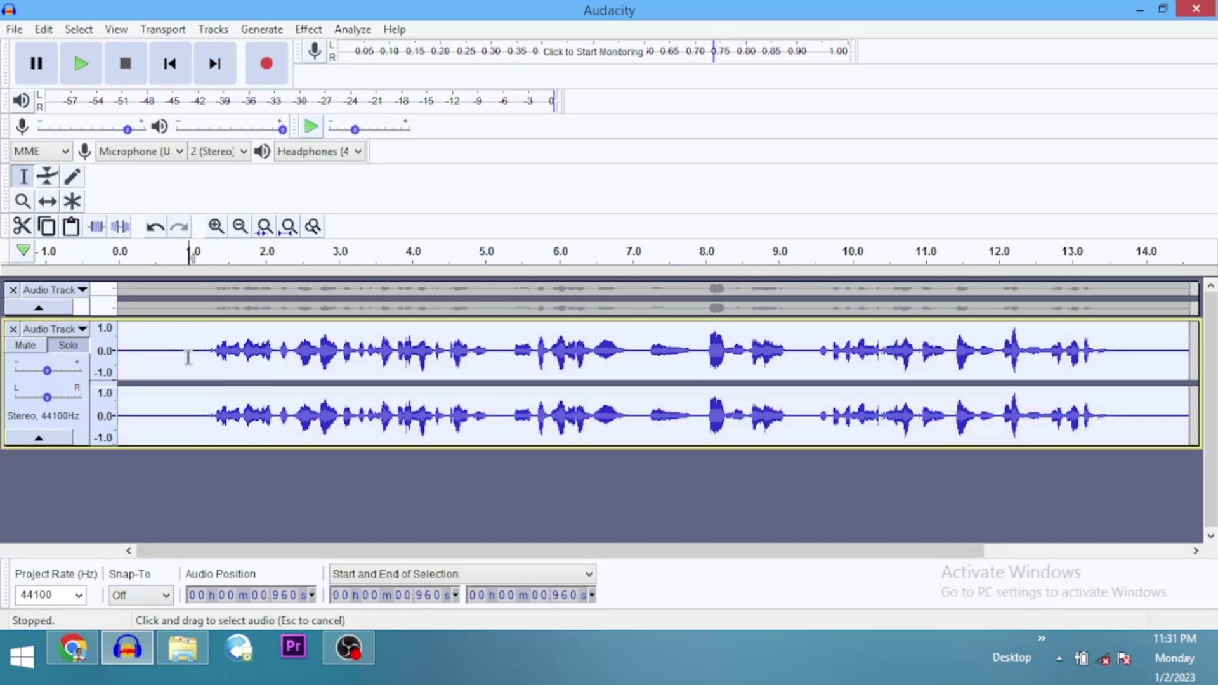
{"action": "key", "text": "space"}
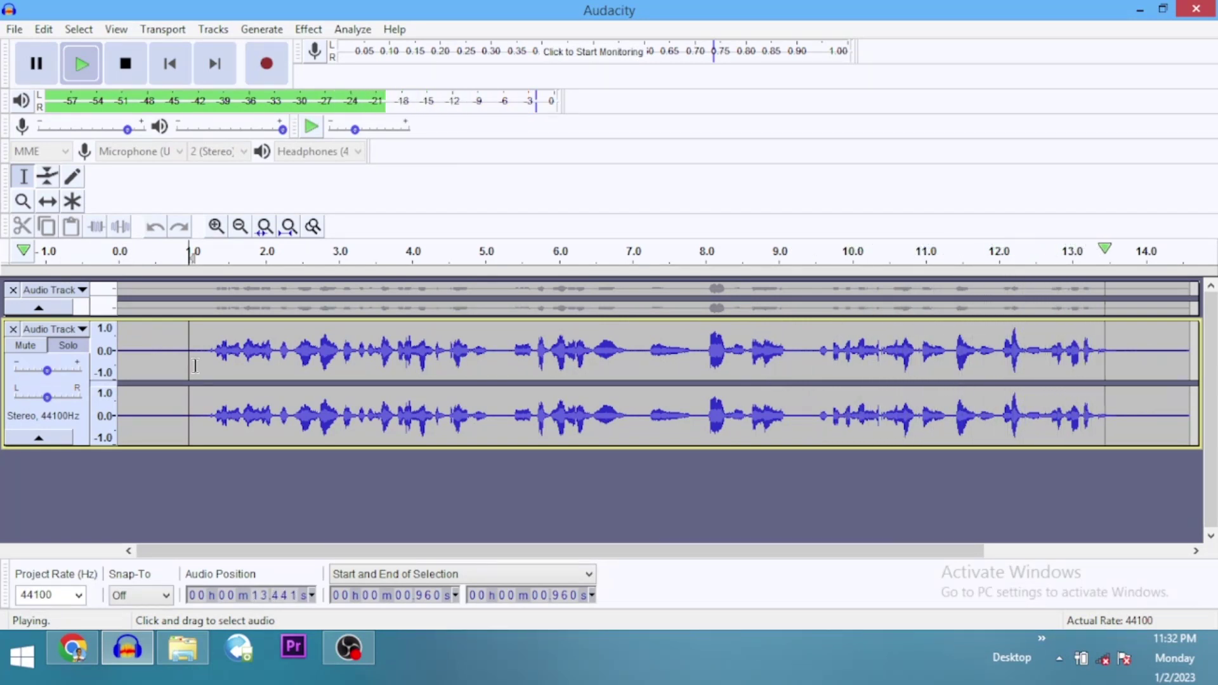
{"action": "key", "text": "space"}
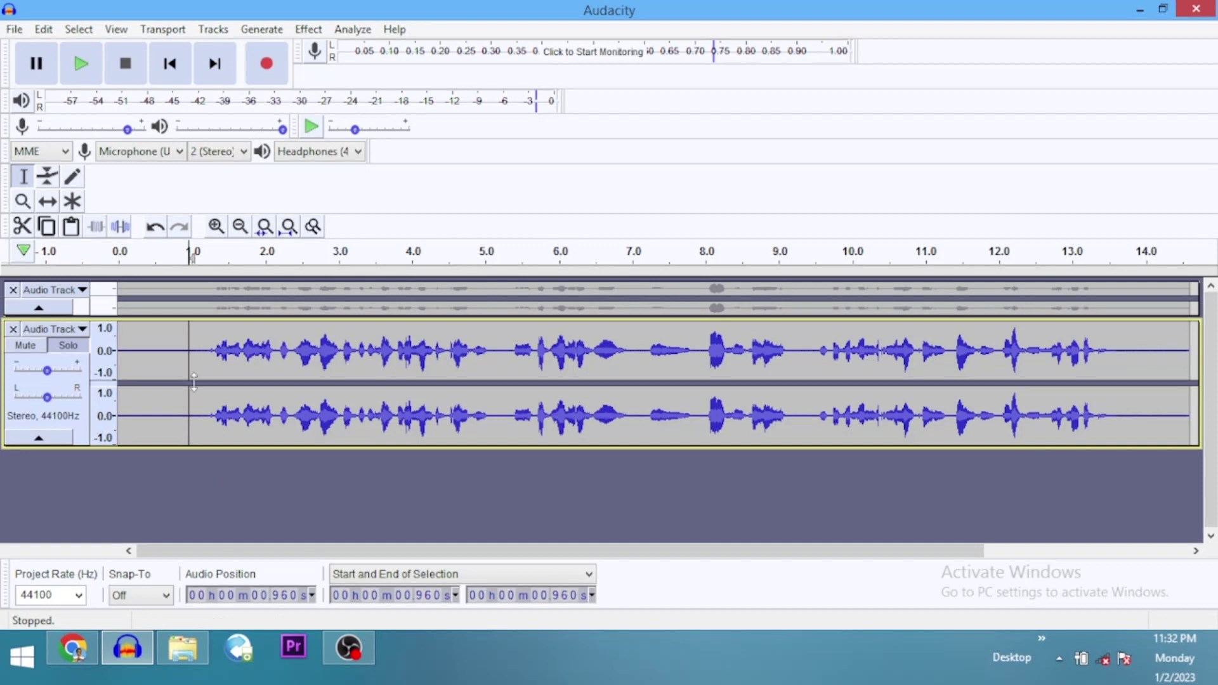
Step: Enlarge the original track, solo it and play it from about 0.96 s for comparison
{"action": "left_click_drag", "start_coordinate": [206, 312], "coordinate": [211, 378]}
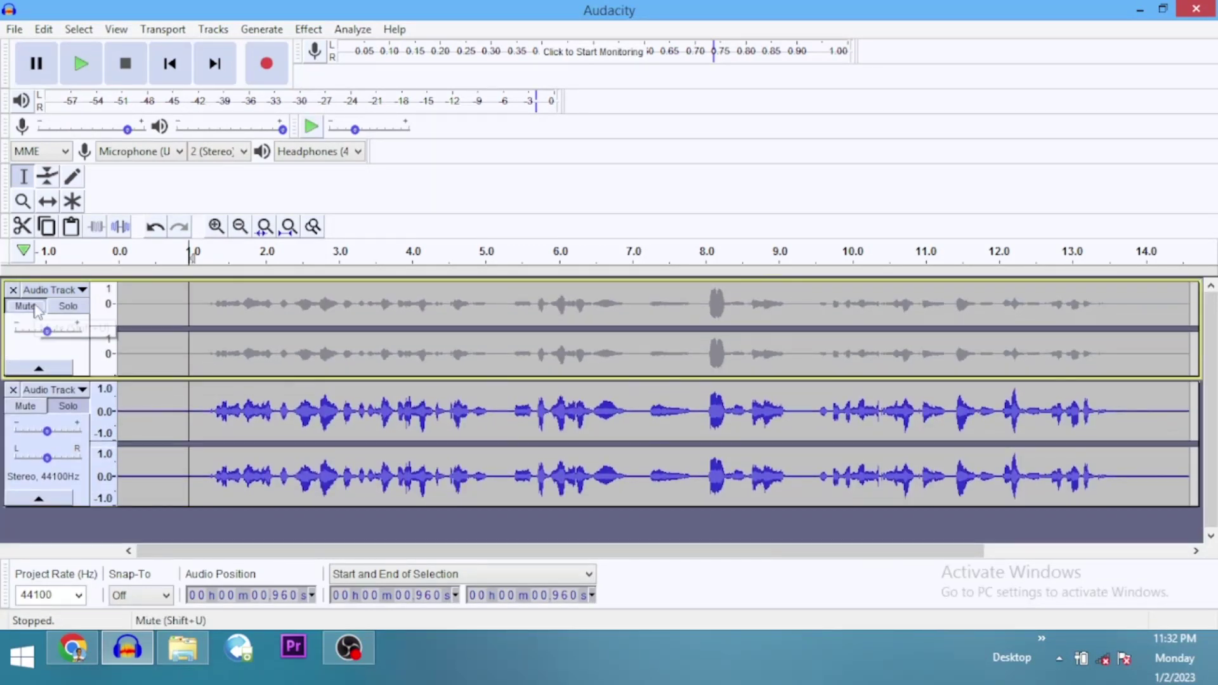
{"action": "left_click", "coordinate": [35, 315]}
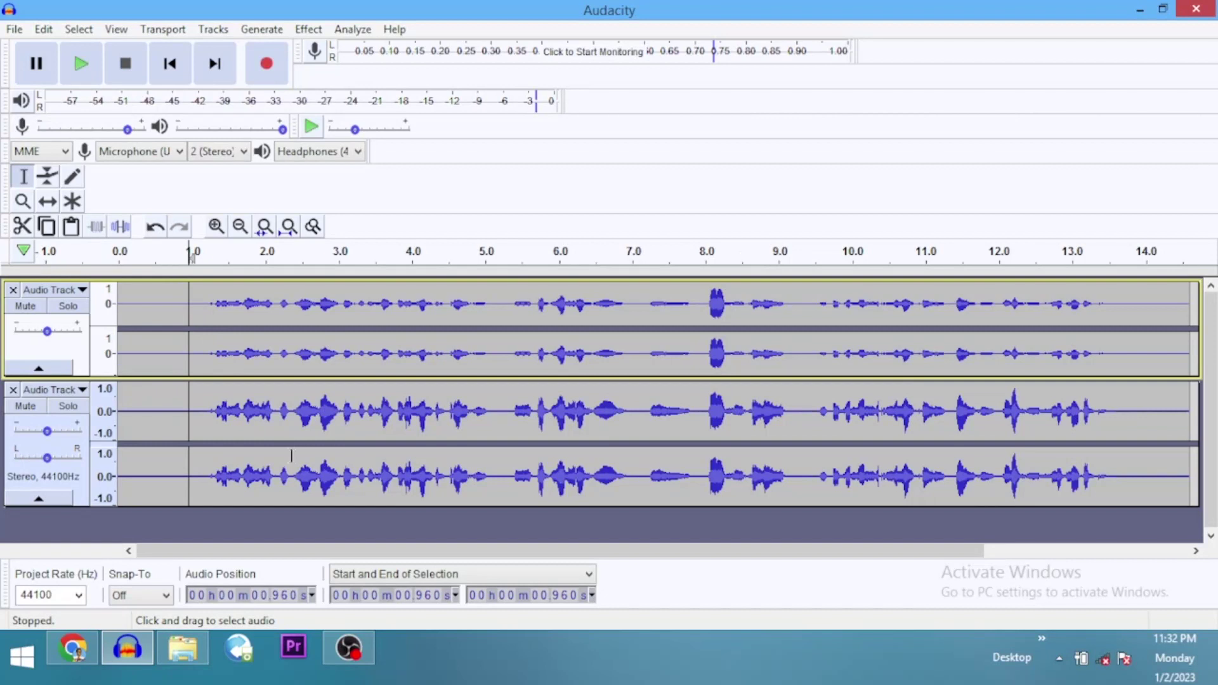
{"action": "left_click", "coordinate": [68, 305]}
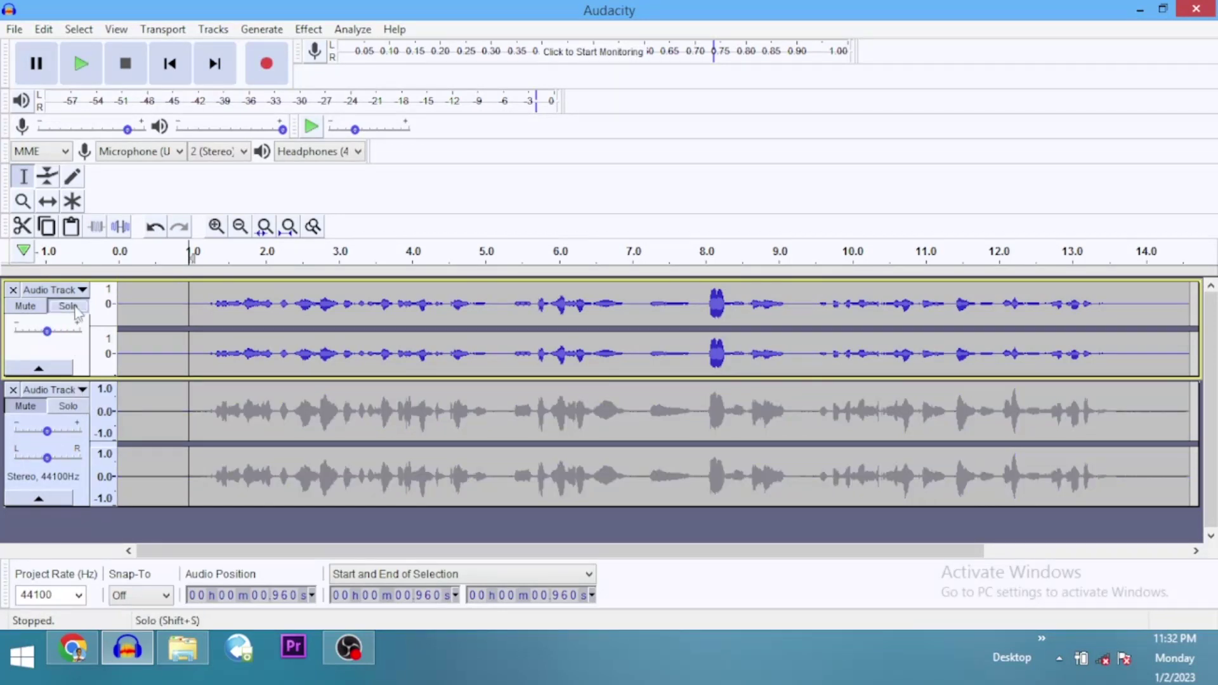
{"action": "key", "text": "space"}
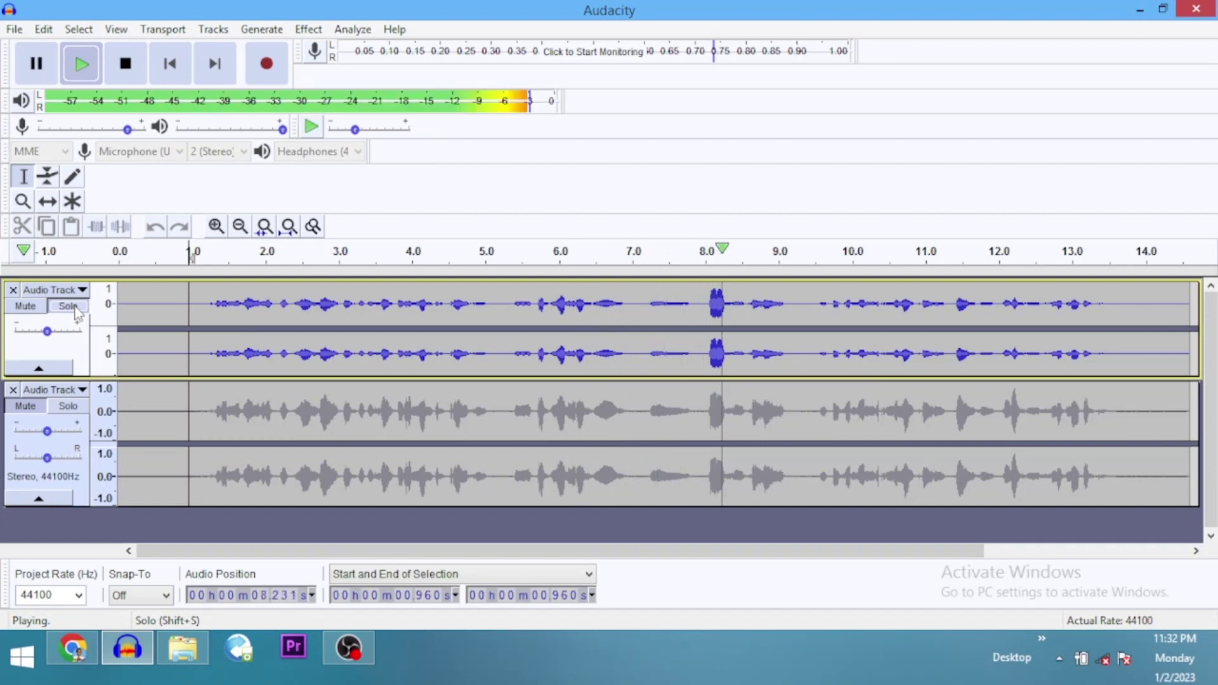
Step: Switch solo to the duplicate track and play it again from about 0.96 s to compare it with the original
{"action": "left_click", "coordinate": [68, 406]}
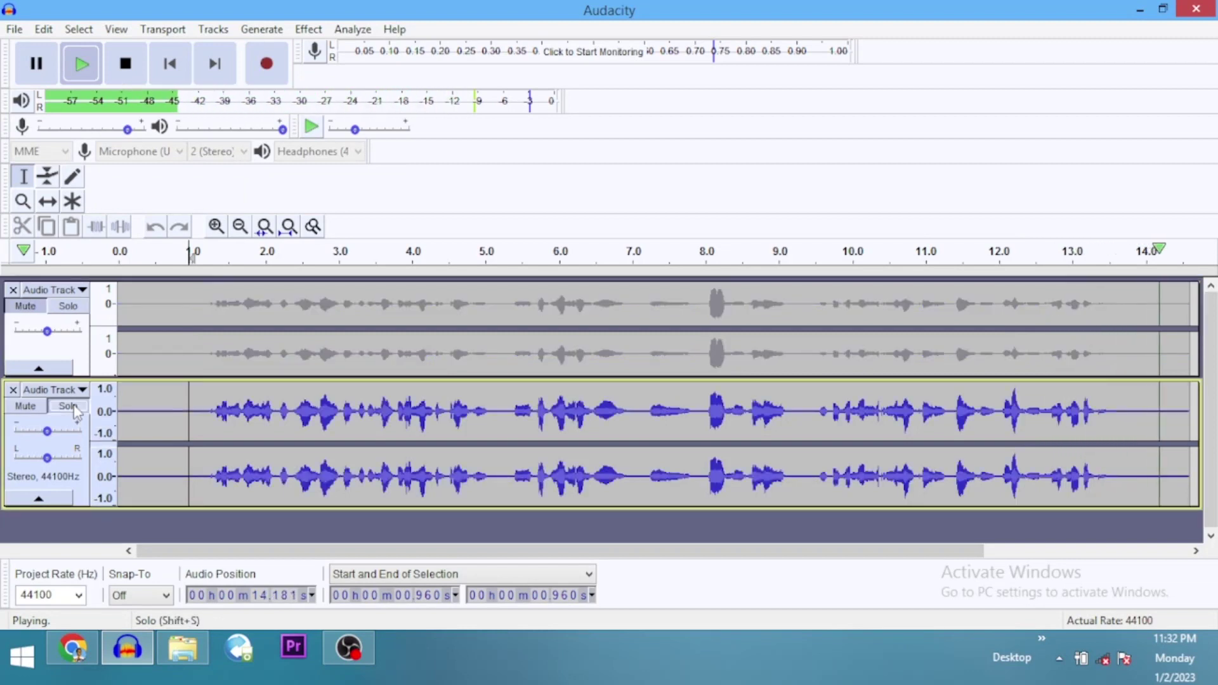
{"action": "key", "text": "space"}
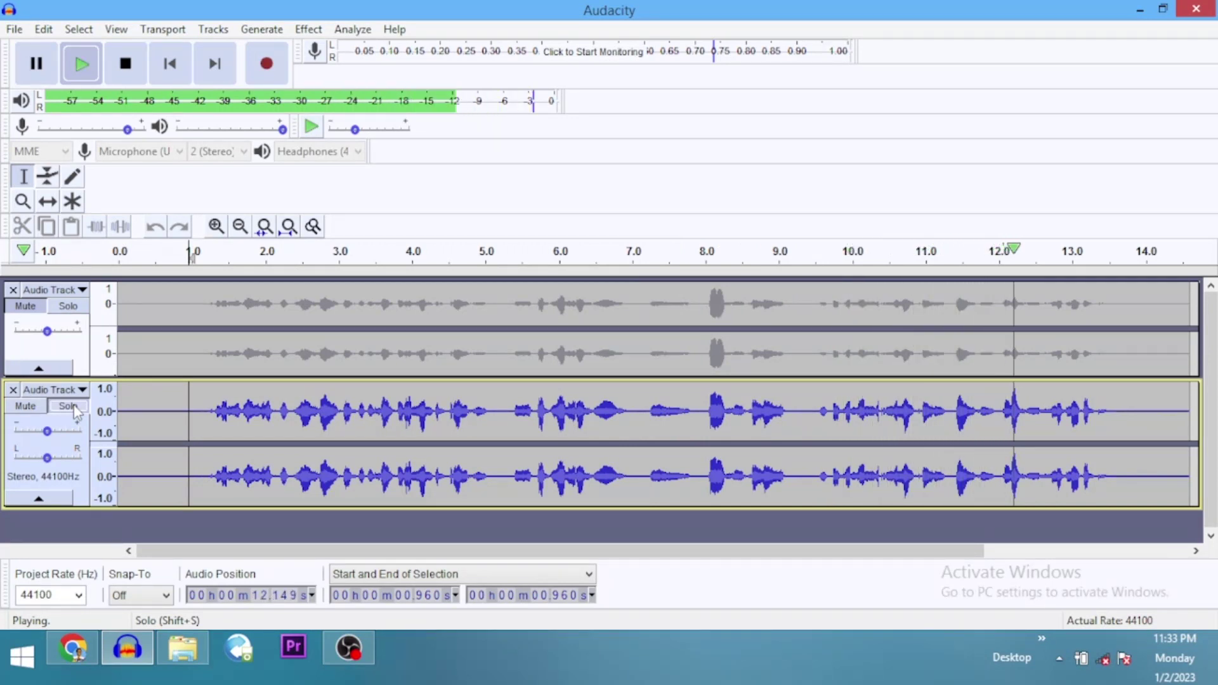
{"action": "key", "text": "space"}
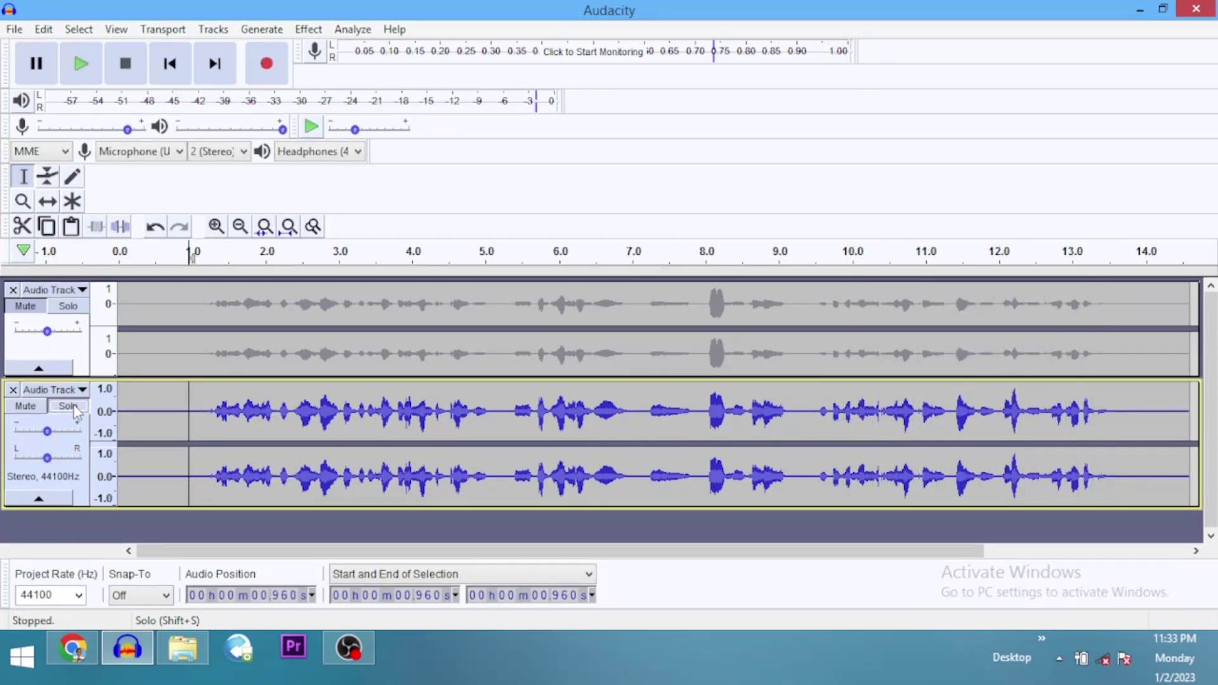
{"action": "left_click", "coordinate": [71, 406]}
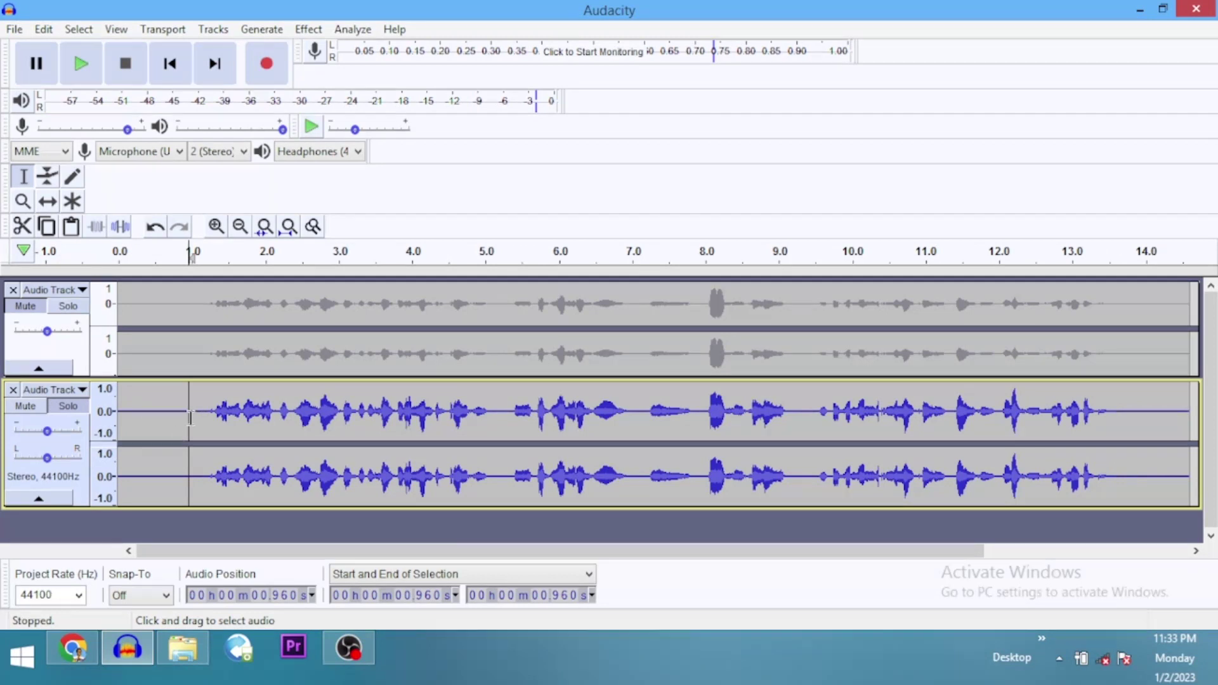